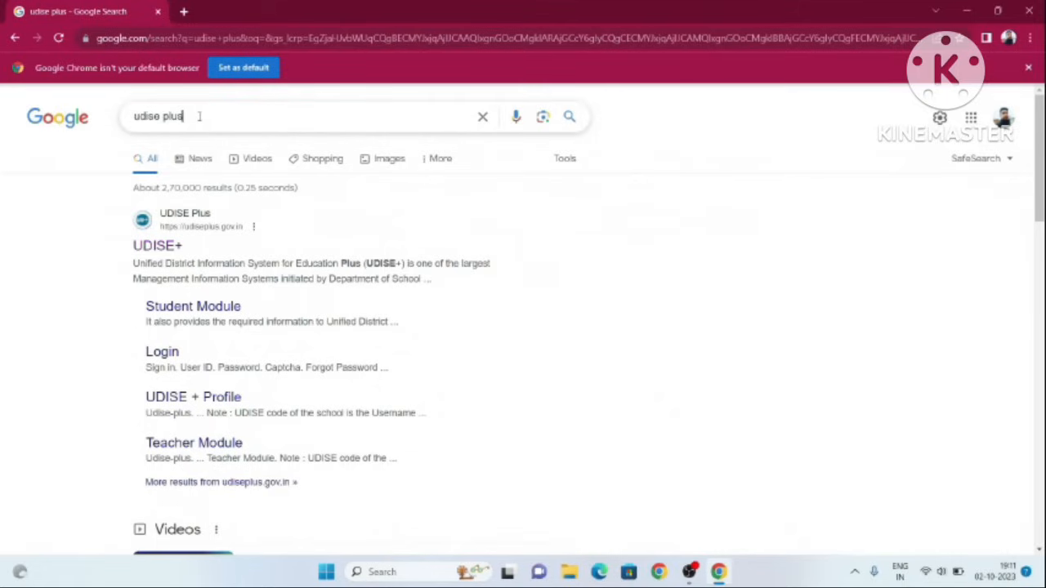
Open the UDISE+ website from the search results and go to the login page for all modules
drag(184, 117, 130, 131)
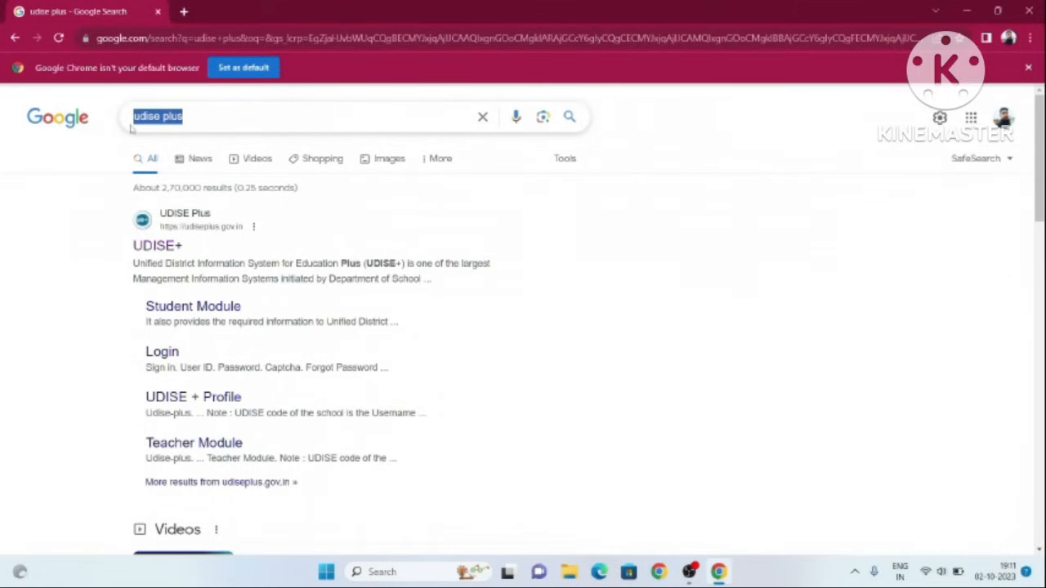
click(178, 235)
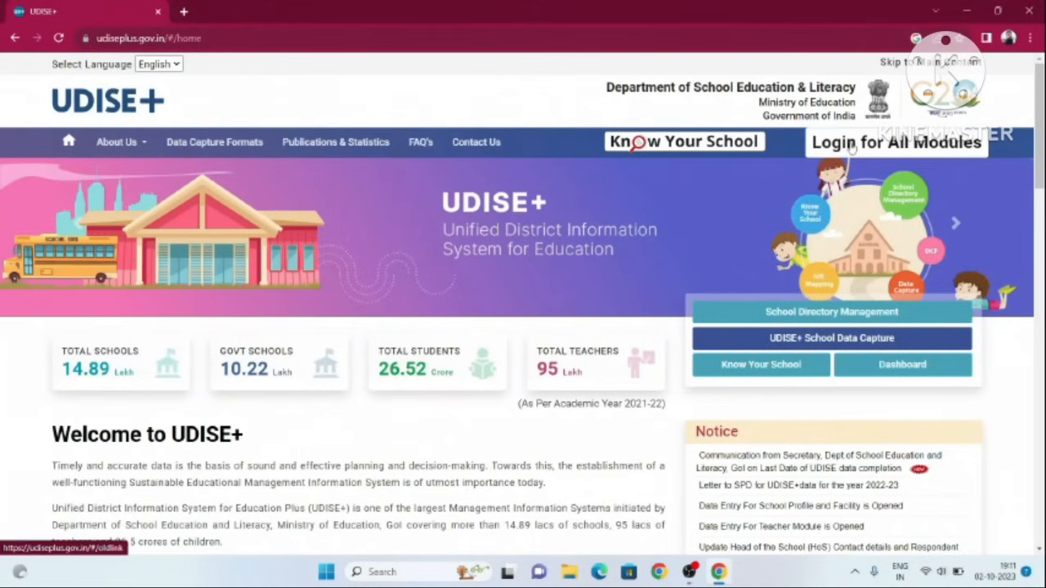
click(881, 146)
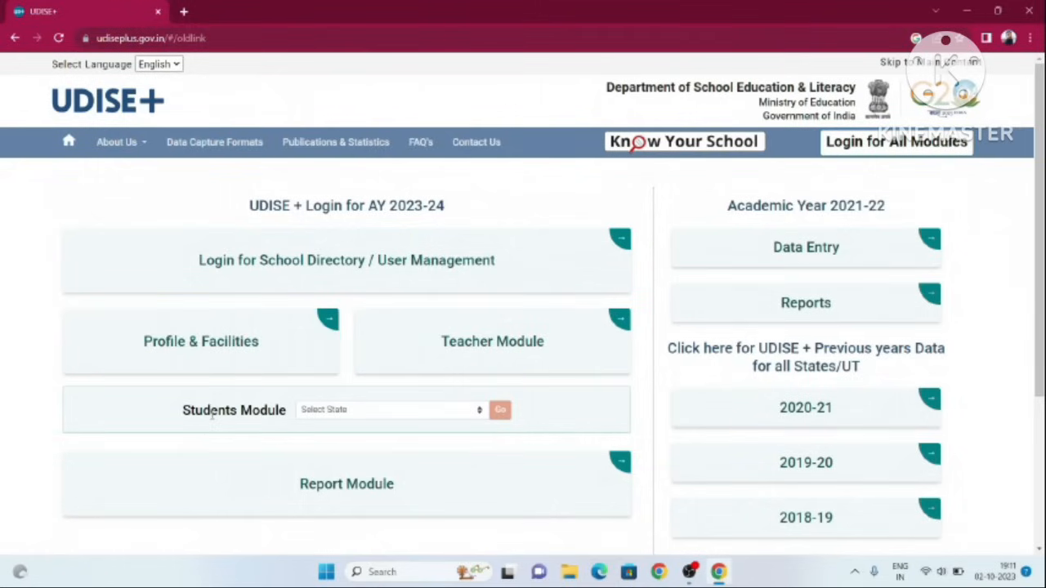
Choose Rajasthan for the Students Module and open the sign-in page of its Student Database Management System
click(380, 410)
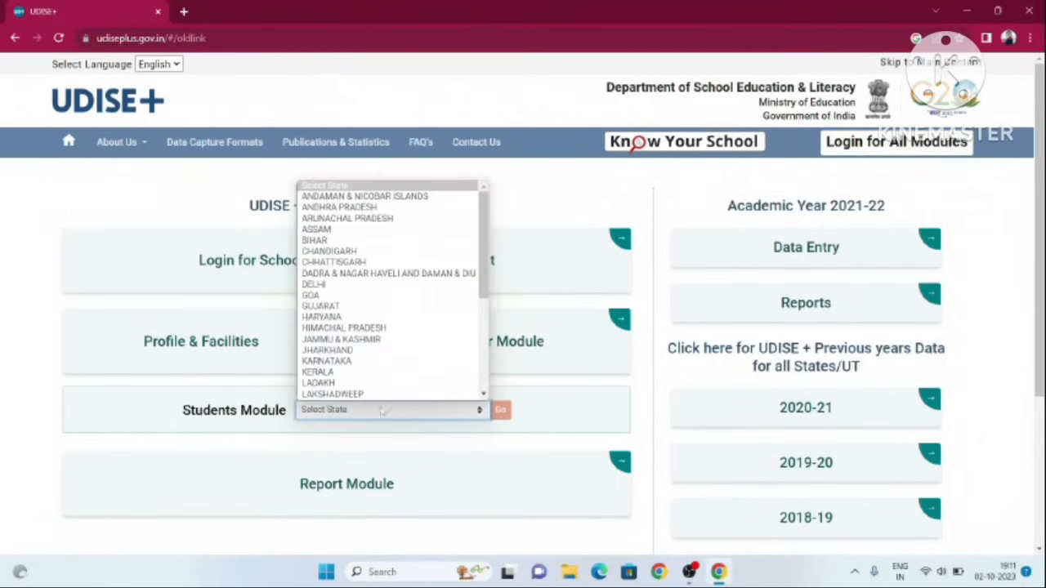
scroll(386, 336, down, 5)
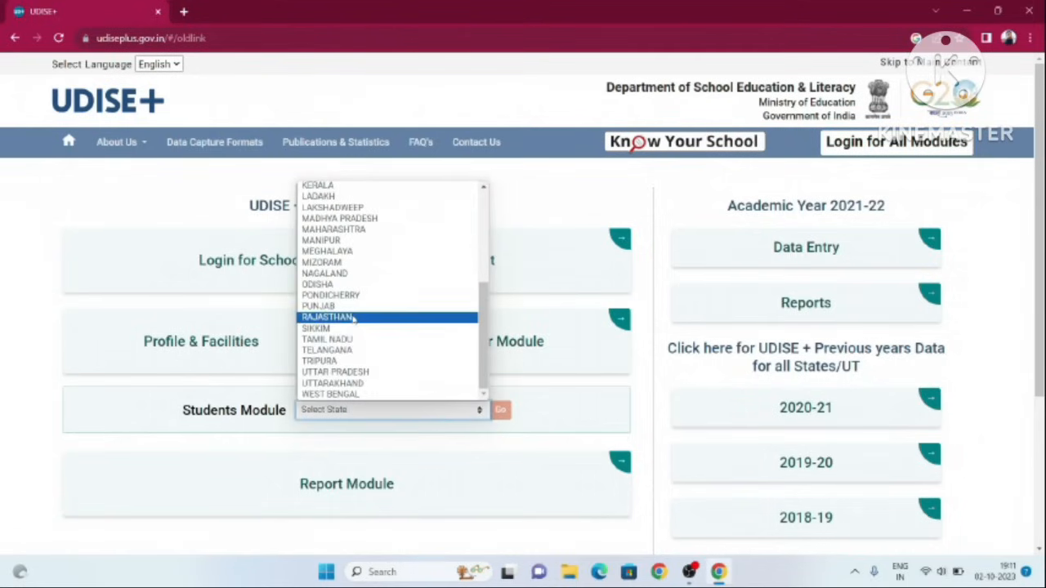
click(386, 317)
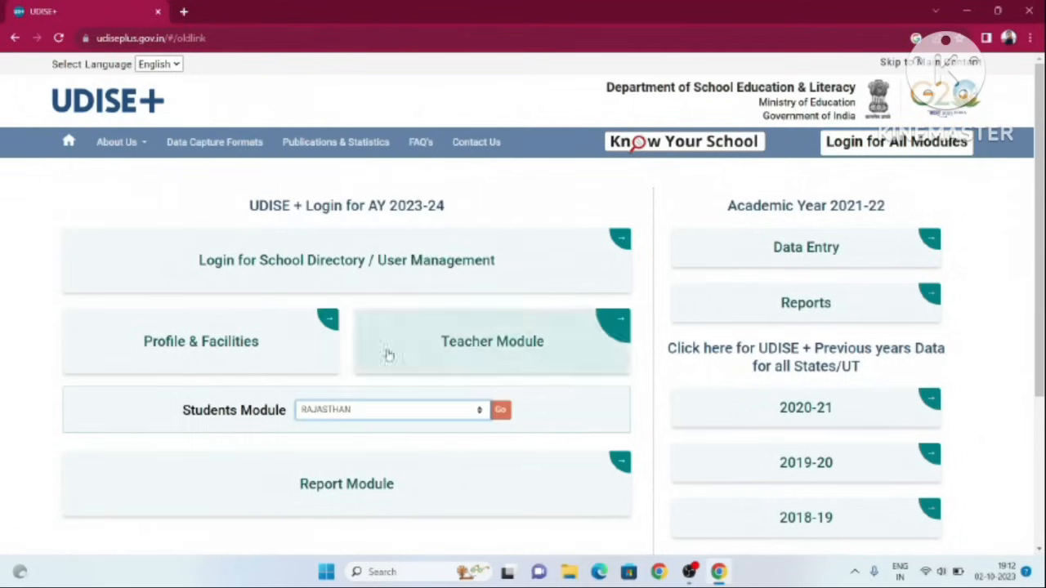
click(500, 411)
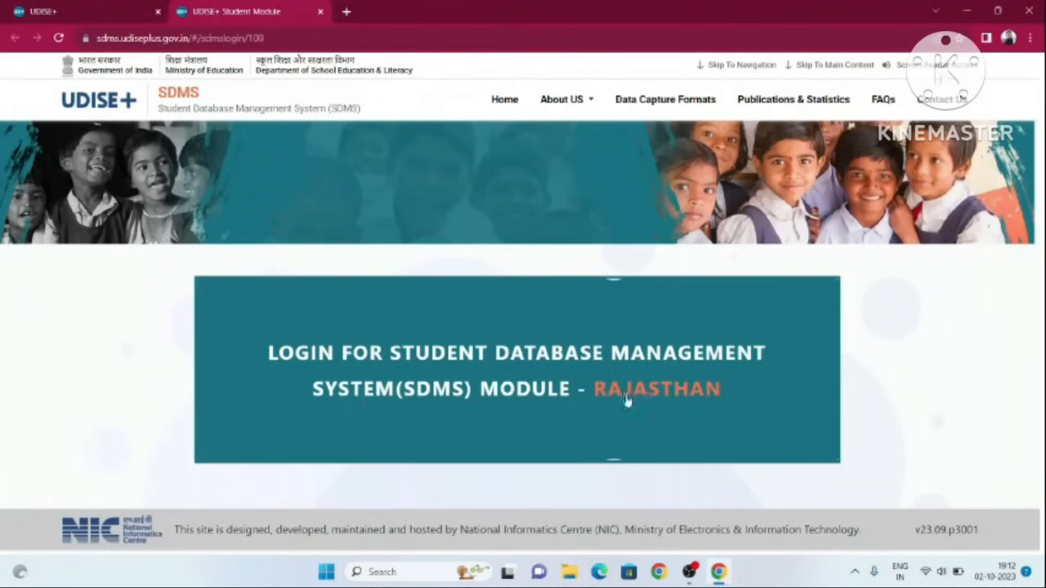
click(495, 389)
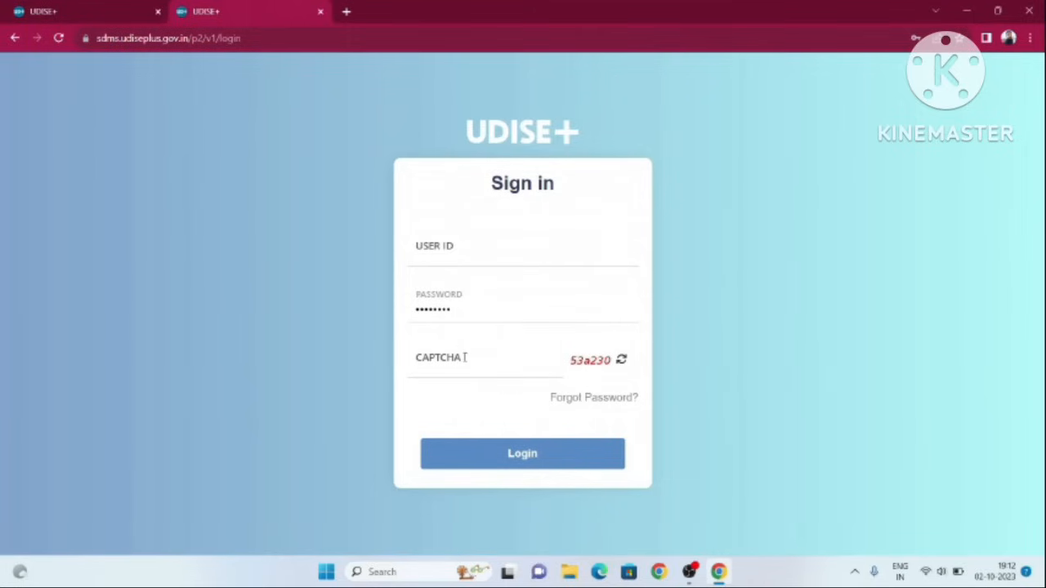
Sign in to the student database, open academic year 2023-24 and dismiss the school information notice
click(483, 461)
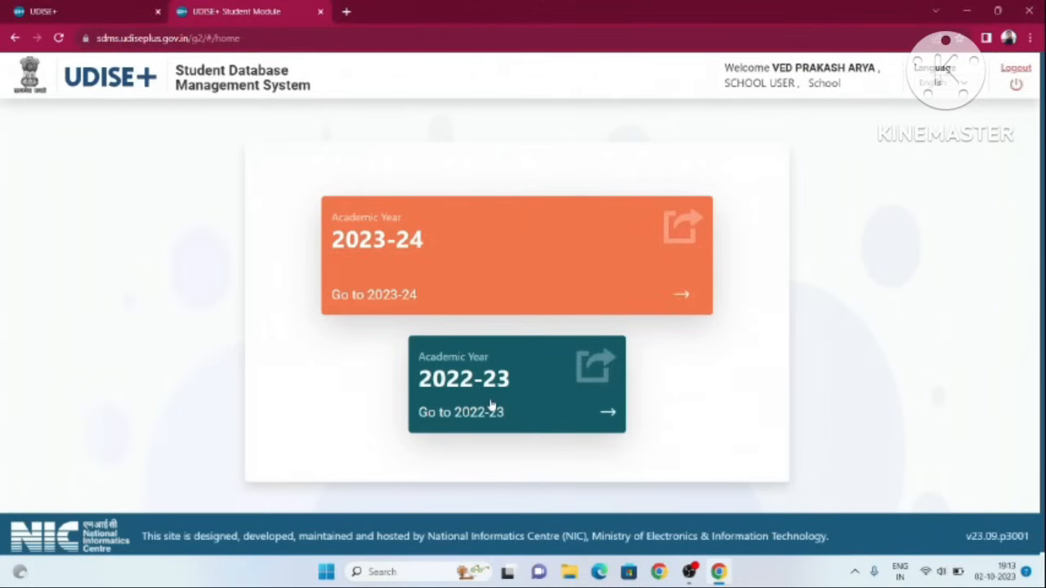
click(468, 272)
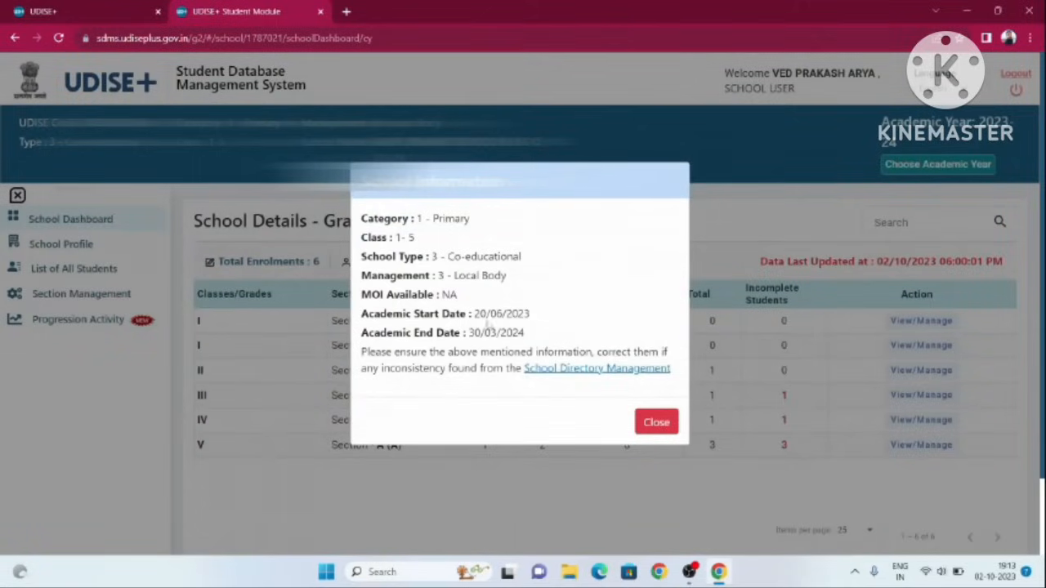
click(656, 423)
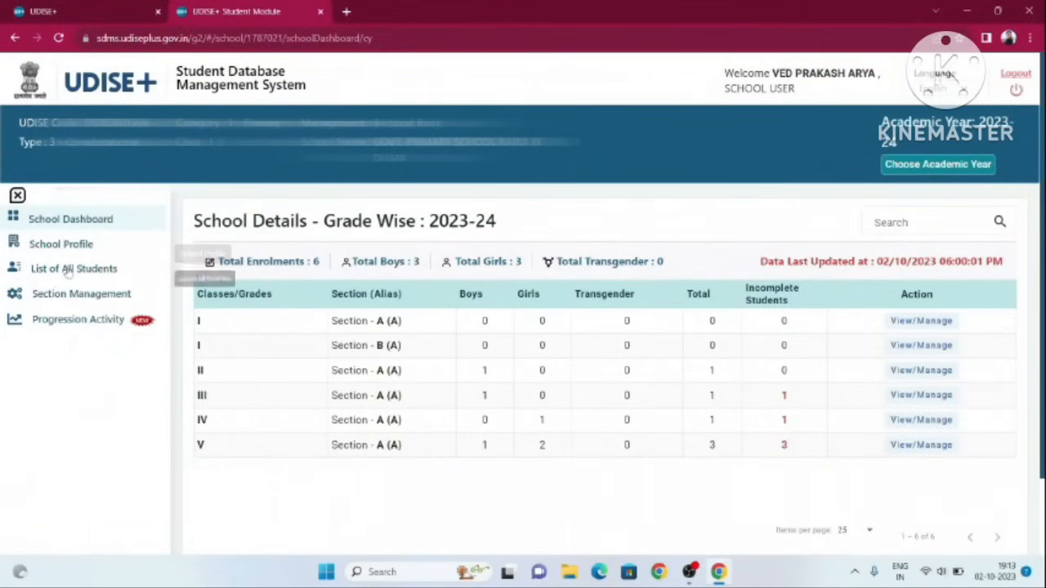
Open the Import Module under Progression Activity, dismissing the OneDrive backup notification
click(61, 326)
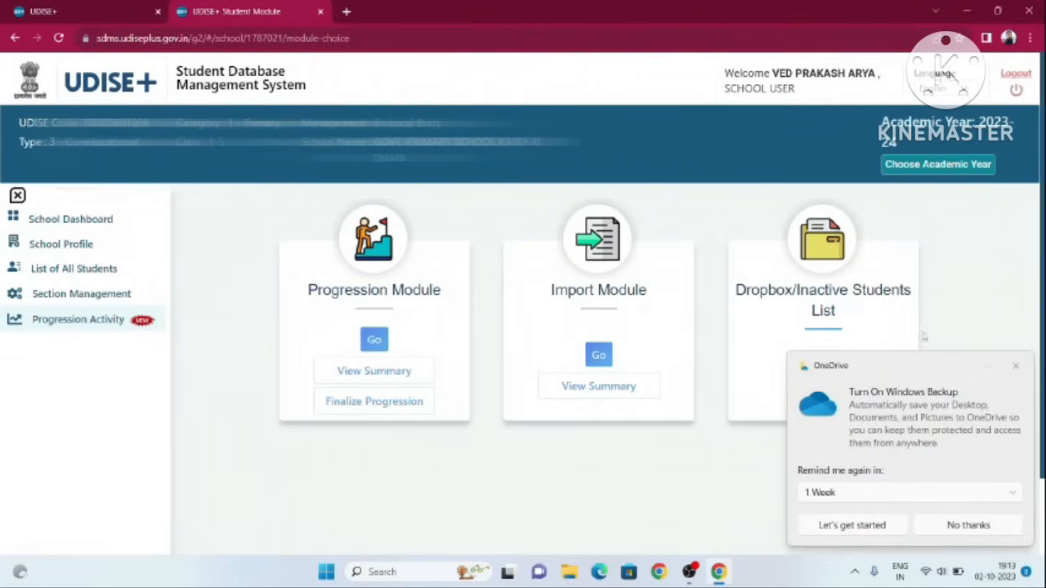
click(1016, 367)
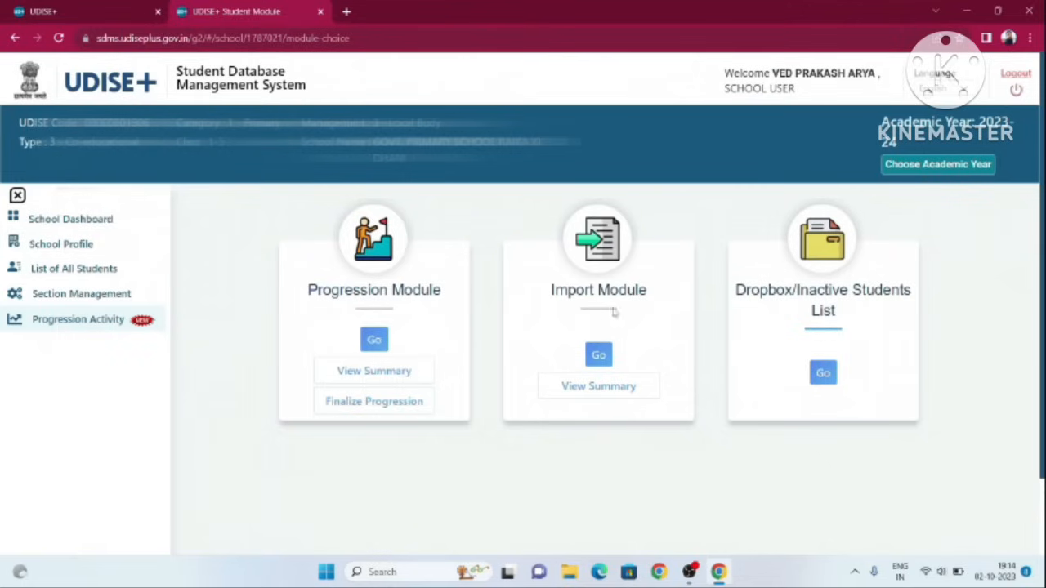
click(599, 357)
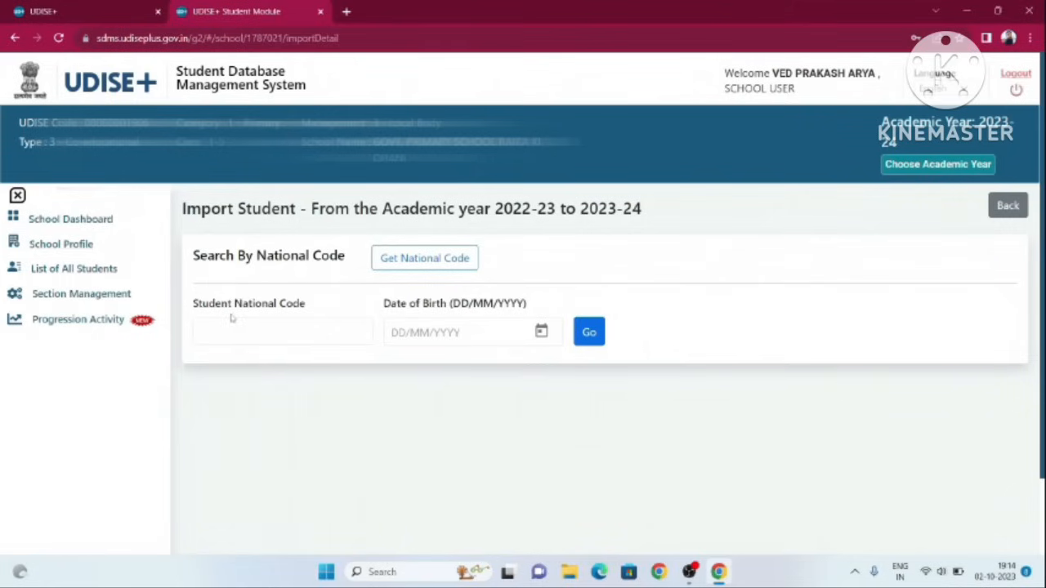
Examine the student import form's search fields and the Get National Code lookup by Aadhaar number and year of birth
click(222, 327)
click(258, 328)
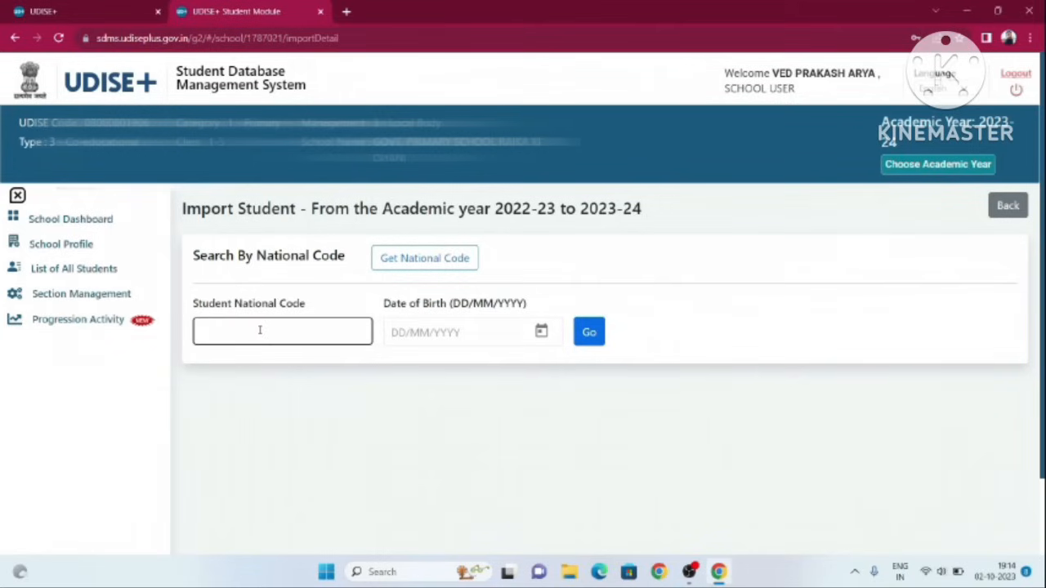
click(418, 260)
click(447, 246)
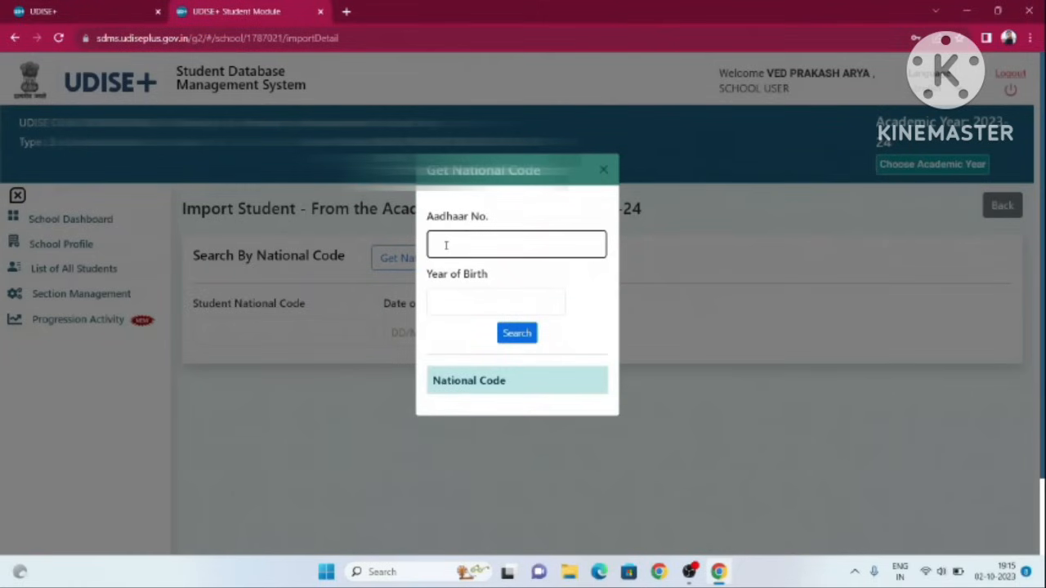
click(449, 303)
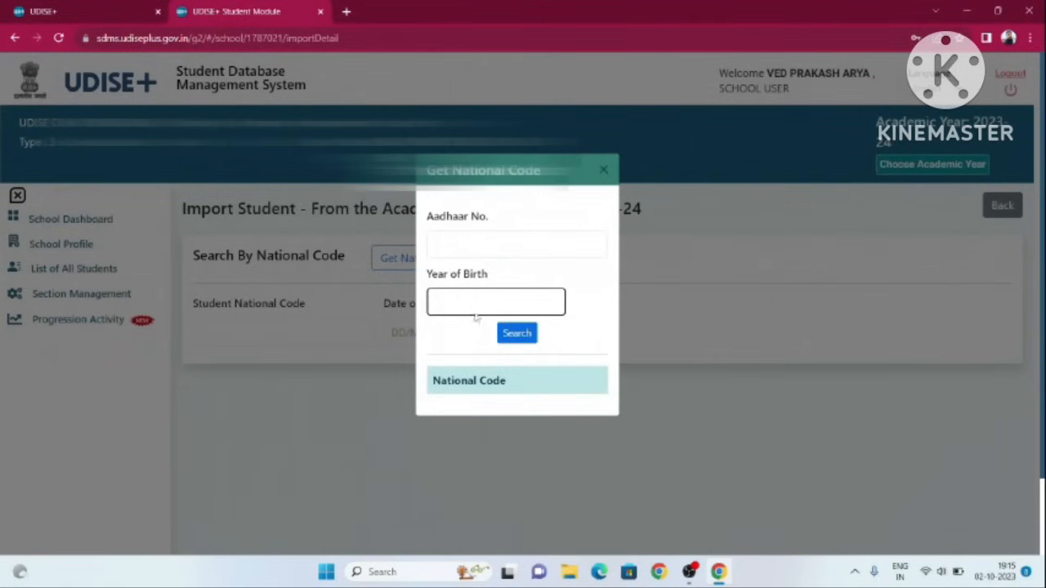
click(506, 336)
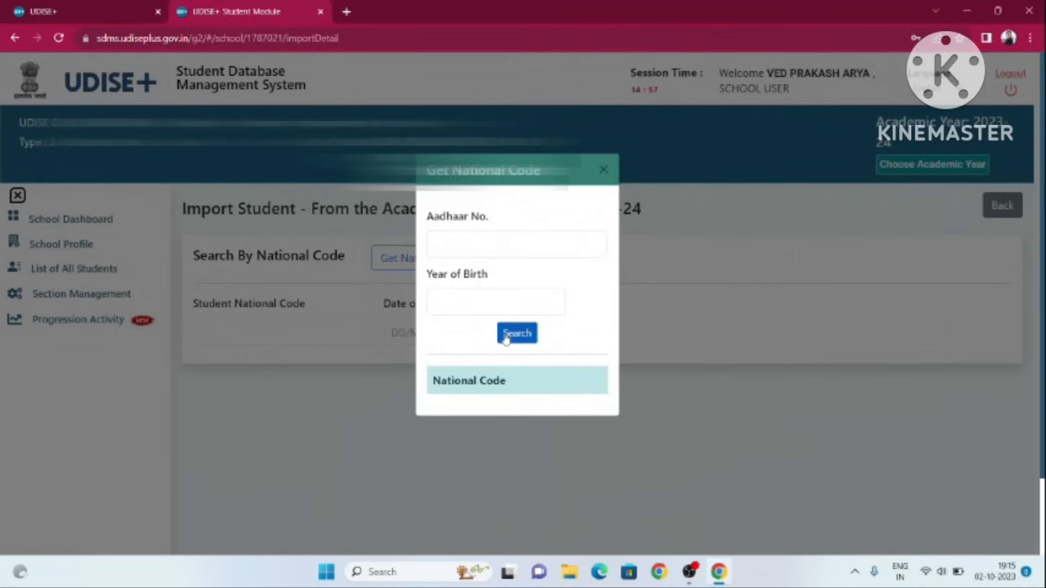
click(603, 171)
click(257, 329)
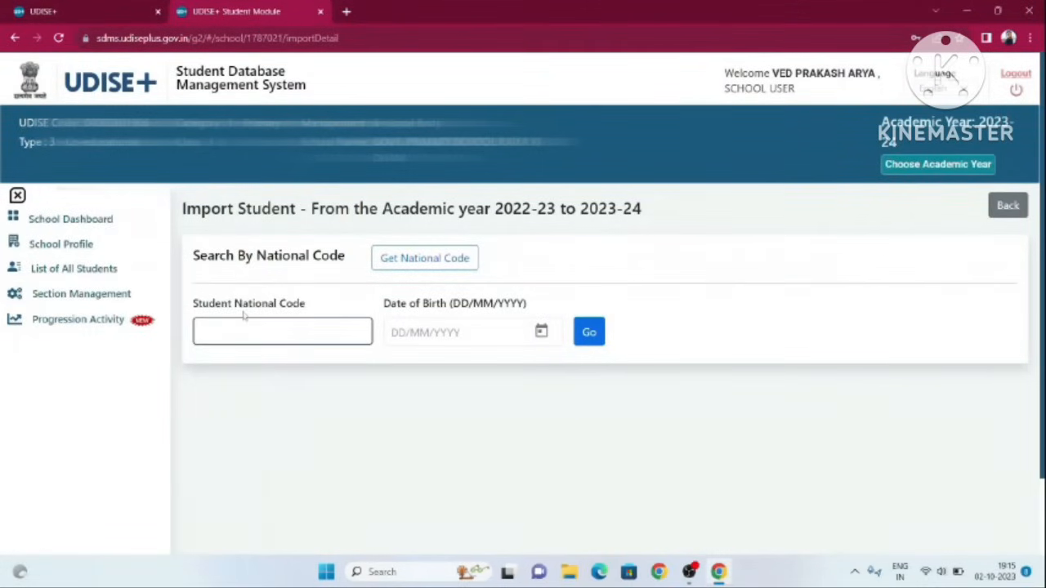
click(435, 331)
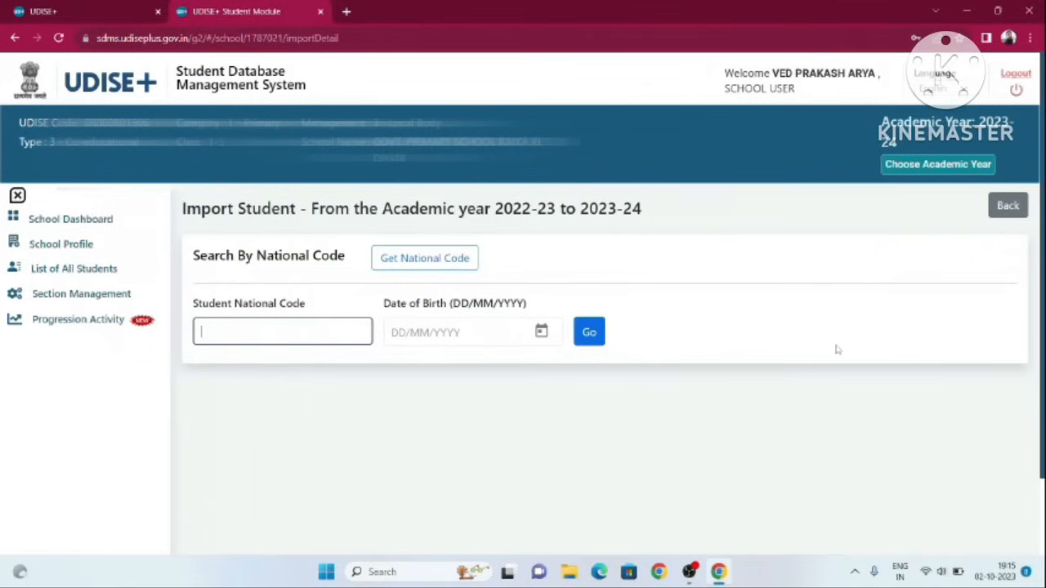
Open the Dropbox/Inactive Students List and set the district to ALWAR and the block to BANSUR
click(1008, 207)
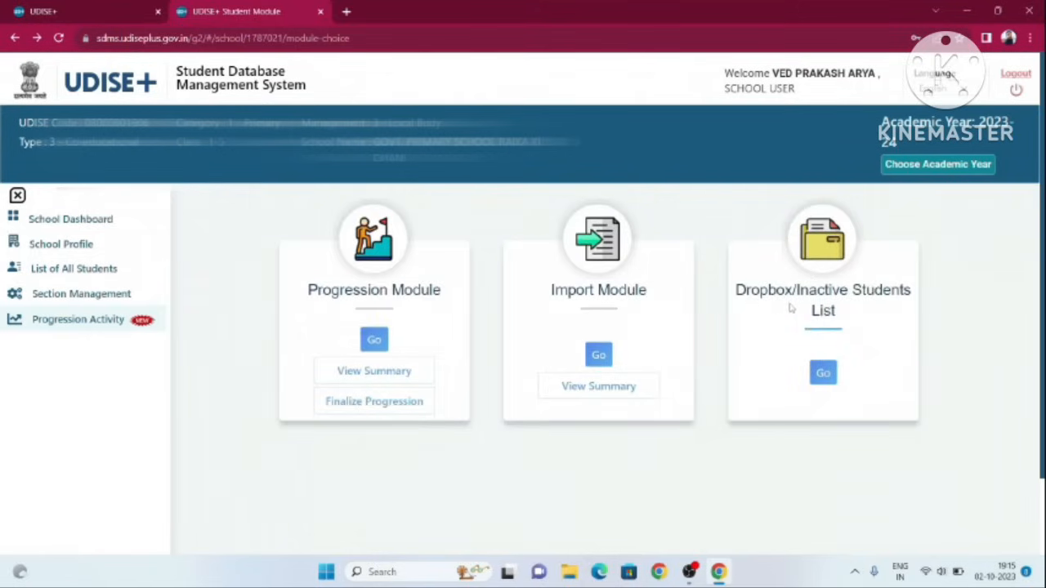
click(822, 373)
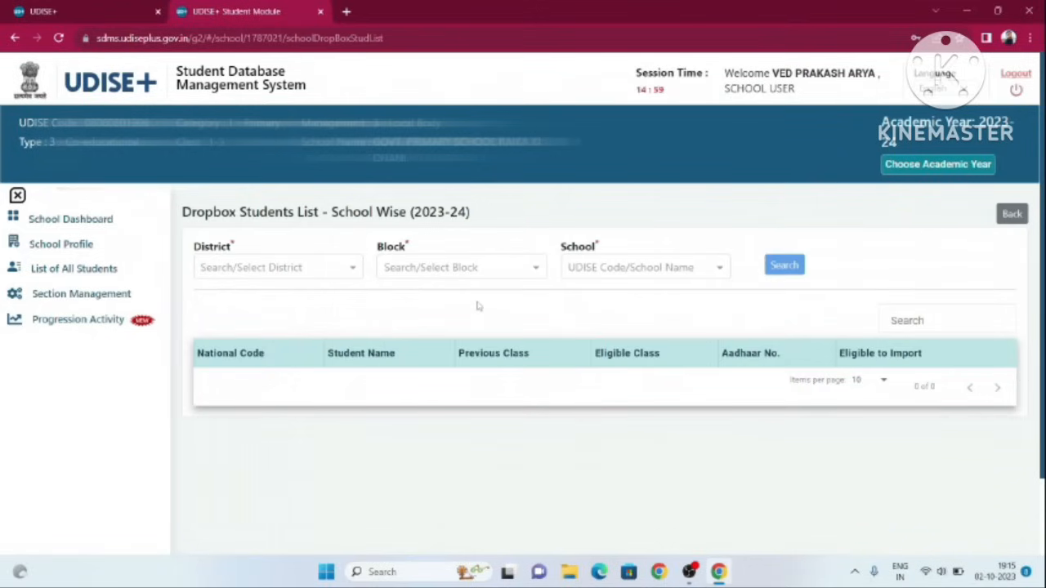
click(311, 268)
click(217, 320)
click(437, 269)
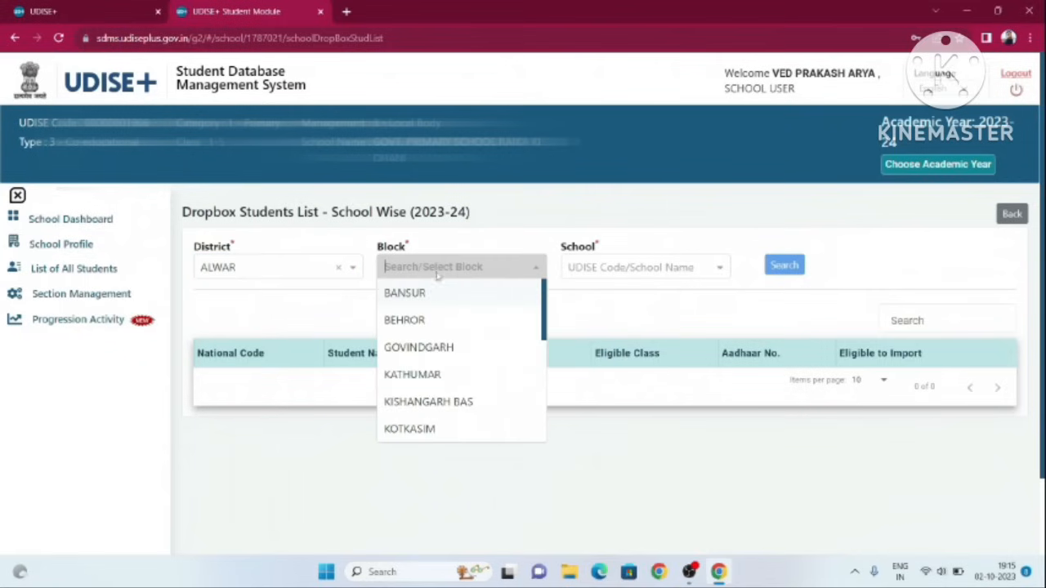
click(434, 297)
Select the Mahatma Gandhi government school by its UDISE code and search for its dropbox students
click(630, 267)
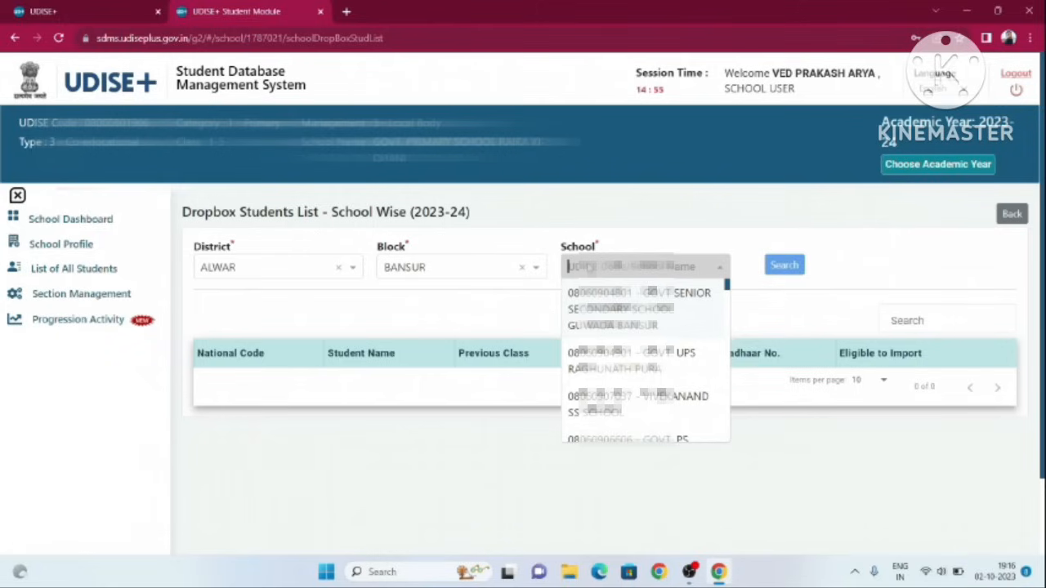
scroll(625, 378, down, 3)
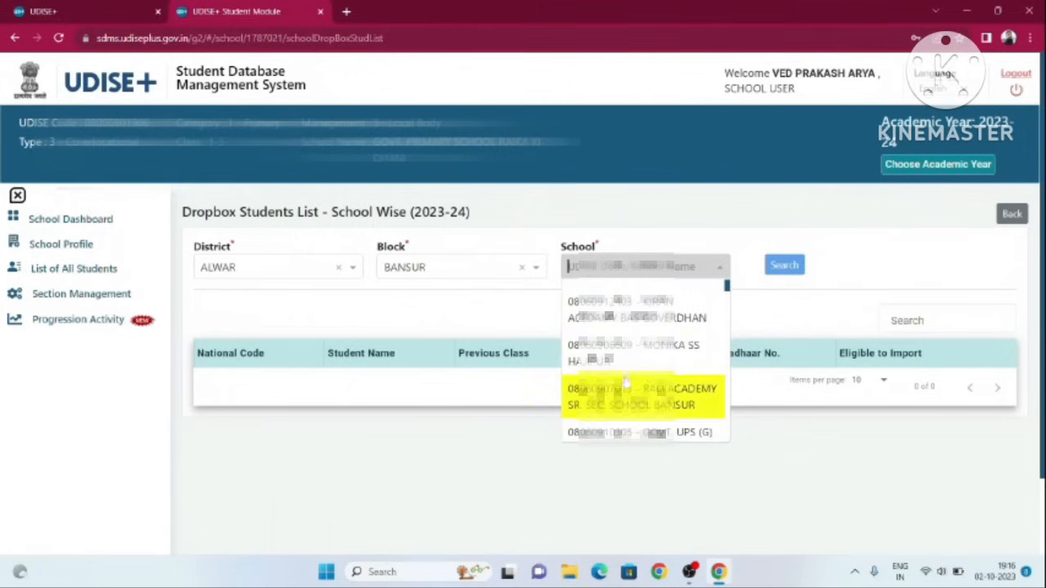
scroll(625, 375, down, 5)
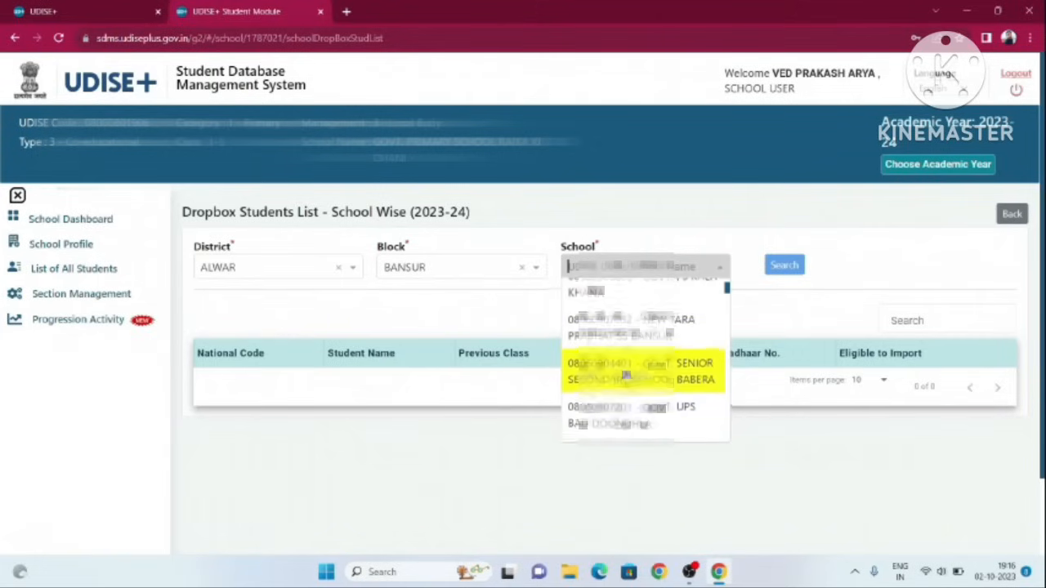
scroll(642, 377, up, 3)
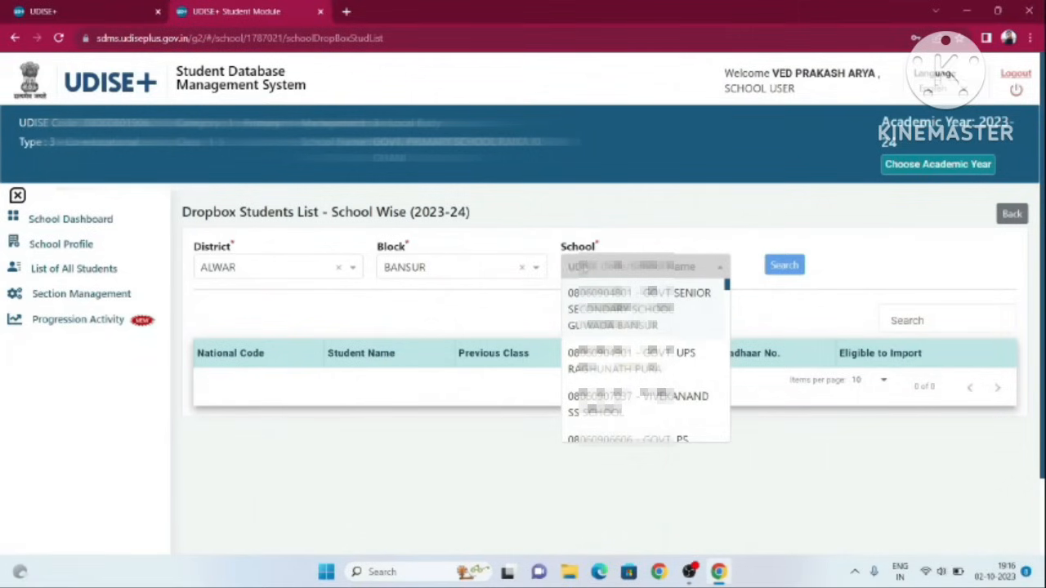
key(ctrl+v)
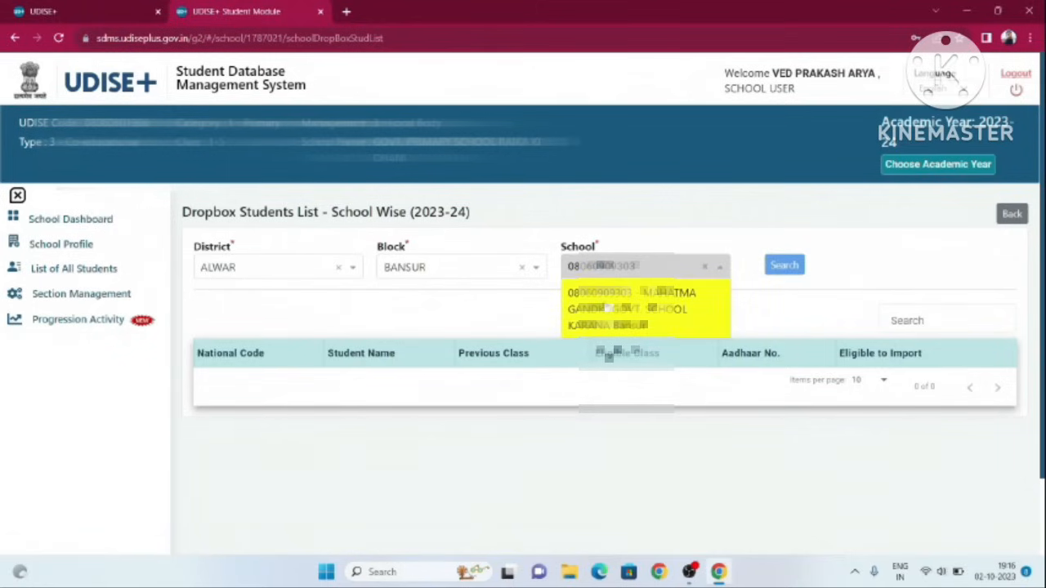
click(608, 307)
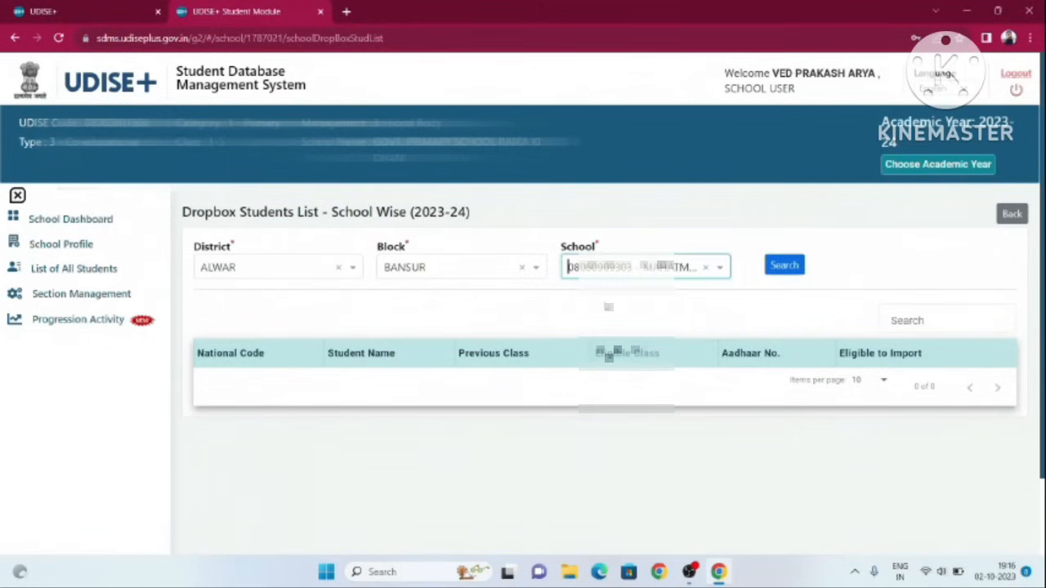
click(785, 267)
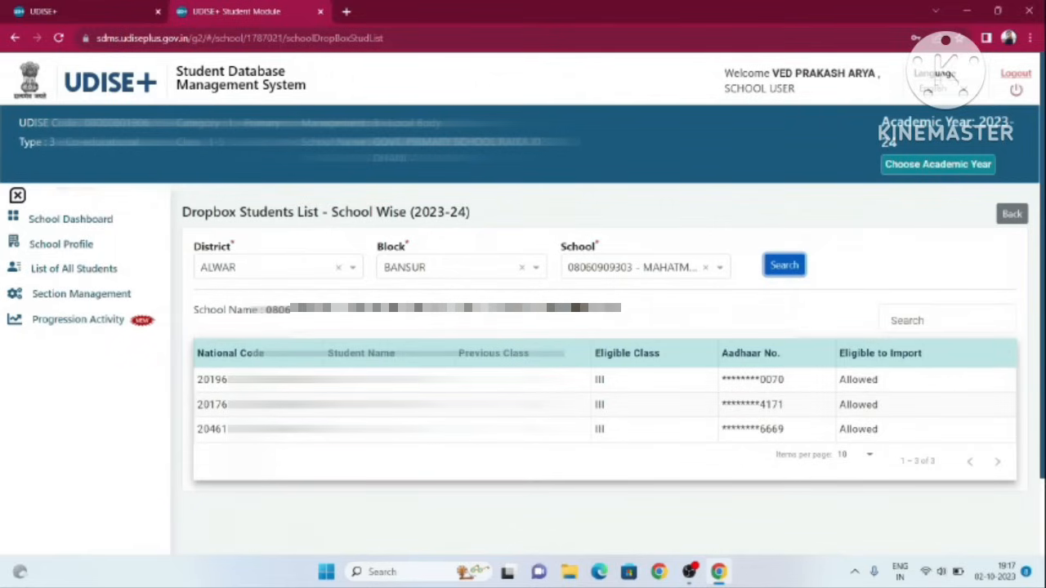
Copy the last listed student's national code and look the student up in the Import Module with that code and the date of birth
double_click(229, 429)
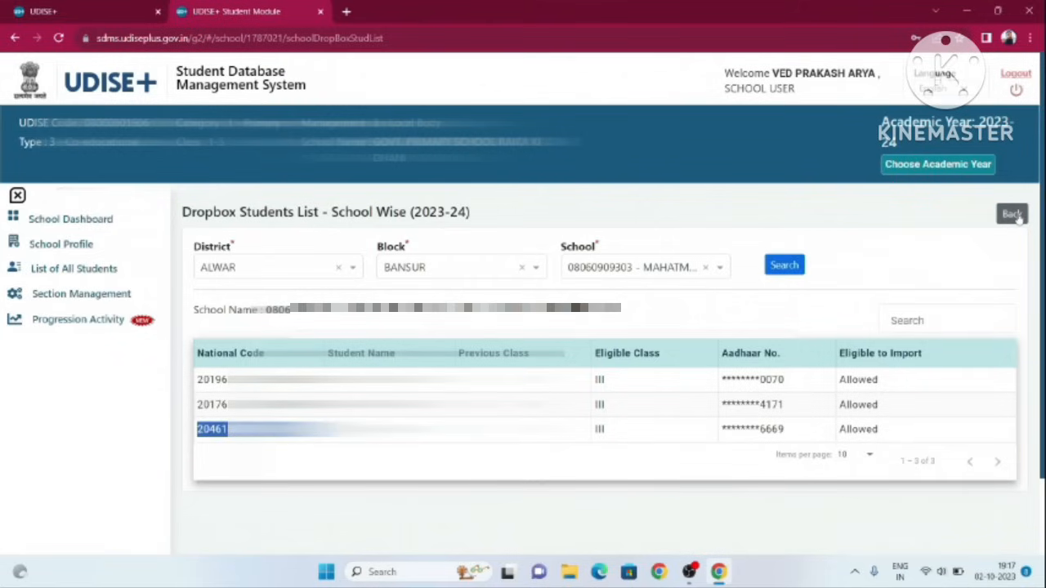
click(1015, 215)
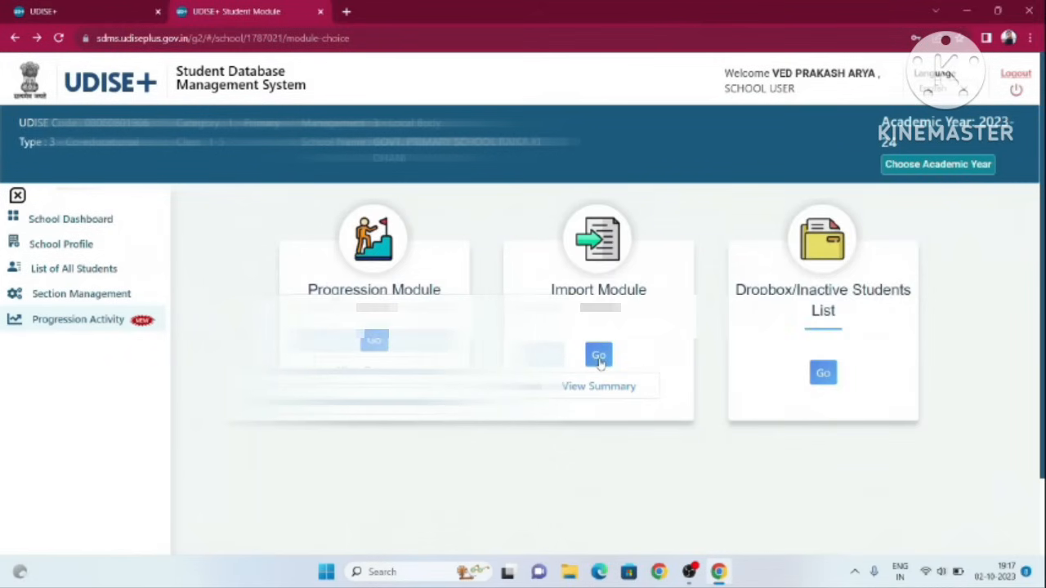
click(599, 357)
click(229, 328)
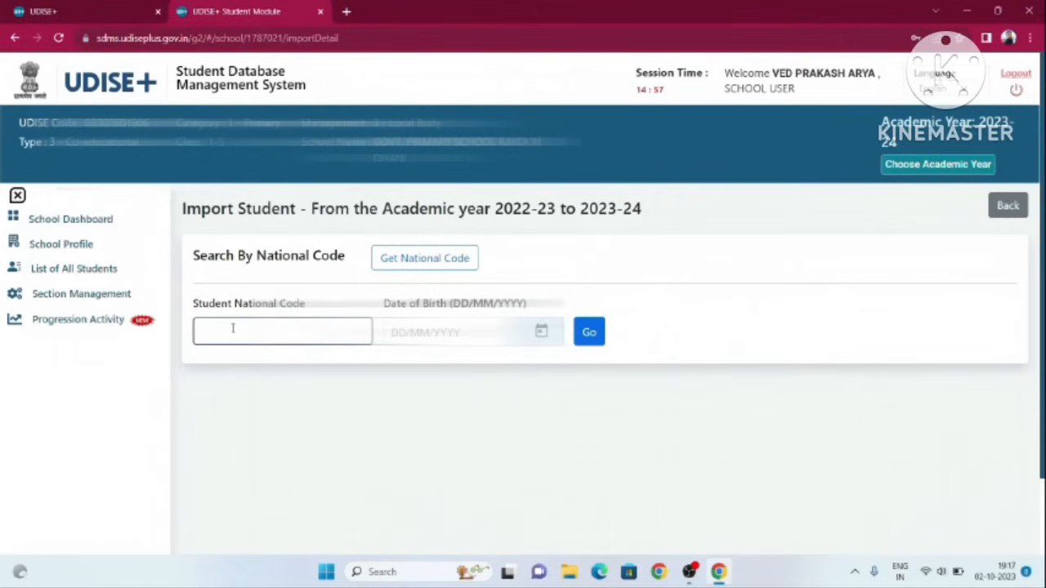
key(ctrl+v)
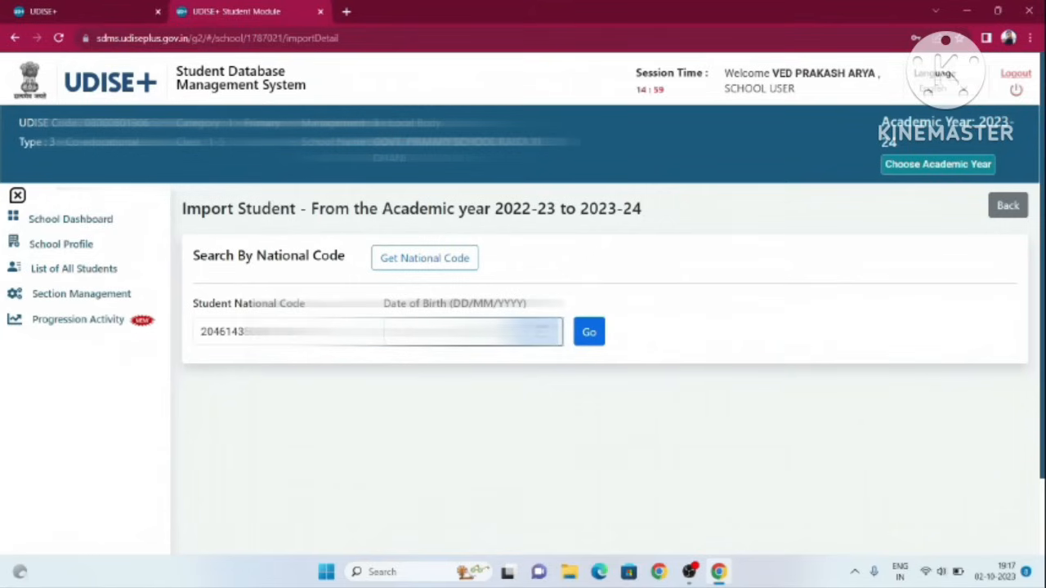
click(586, 330)
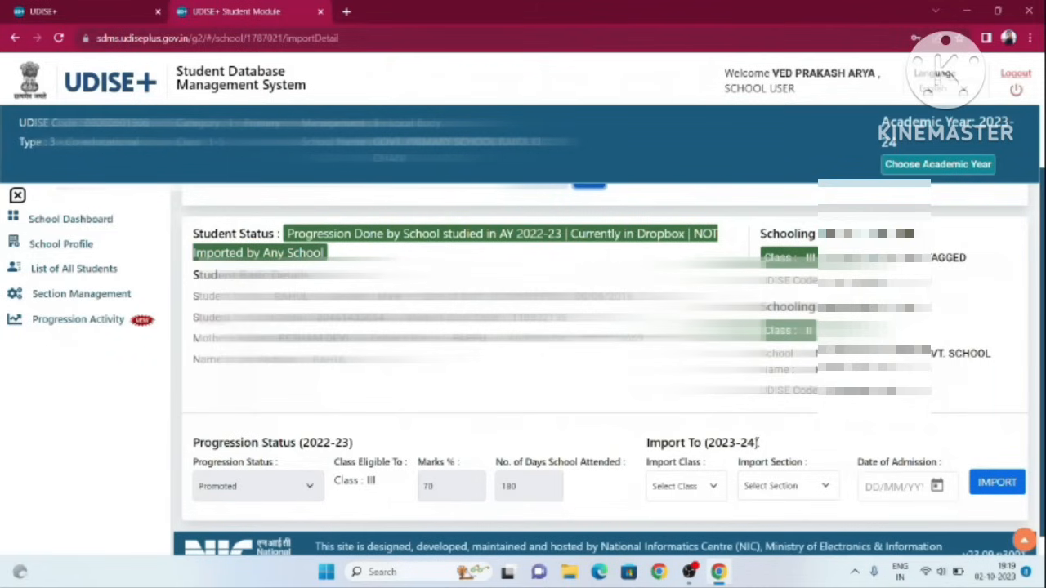
Set the student's 2023-24 import class to III and the import section to A
click(692, 489)
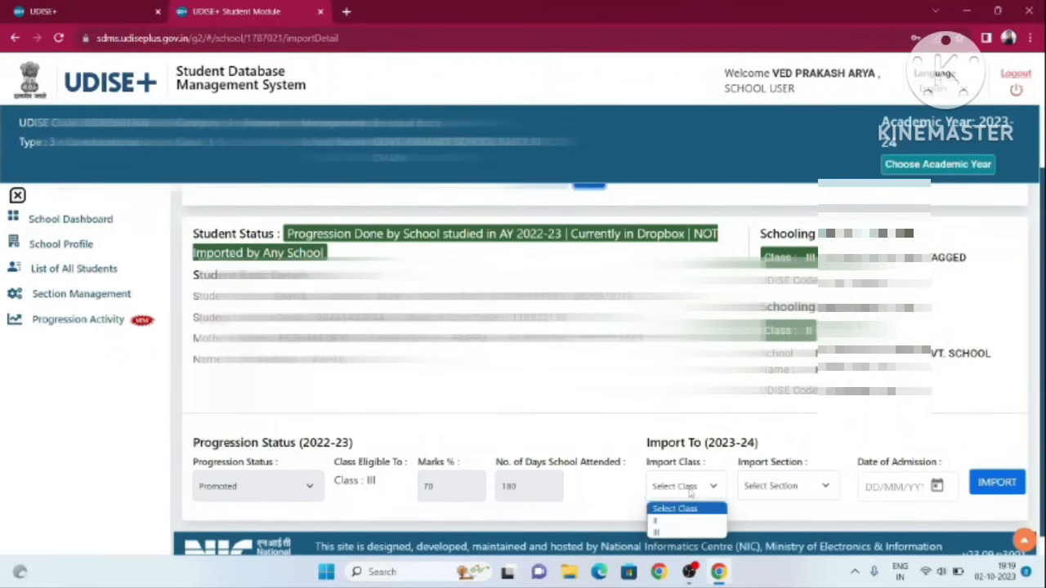
click(688, 532)
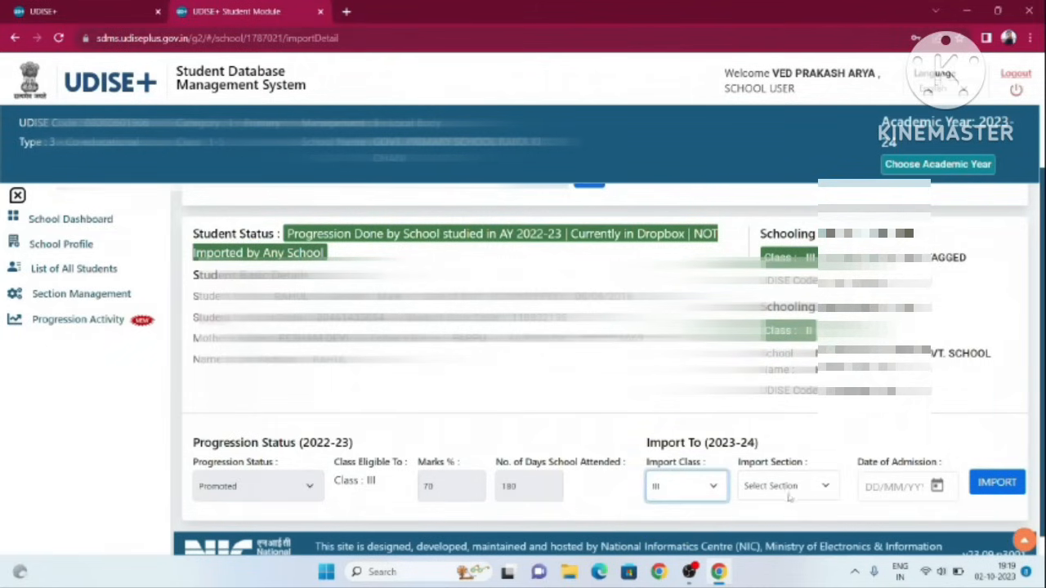
click(792, 490)
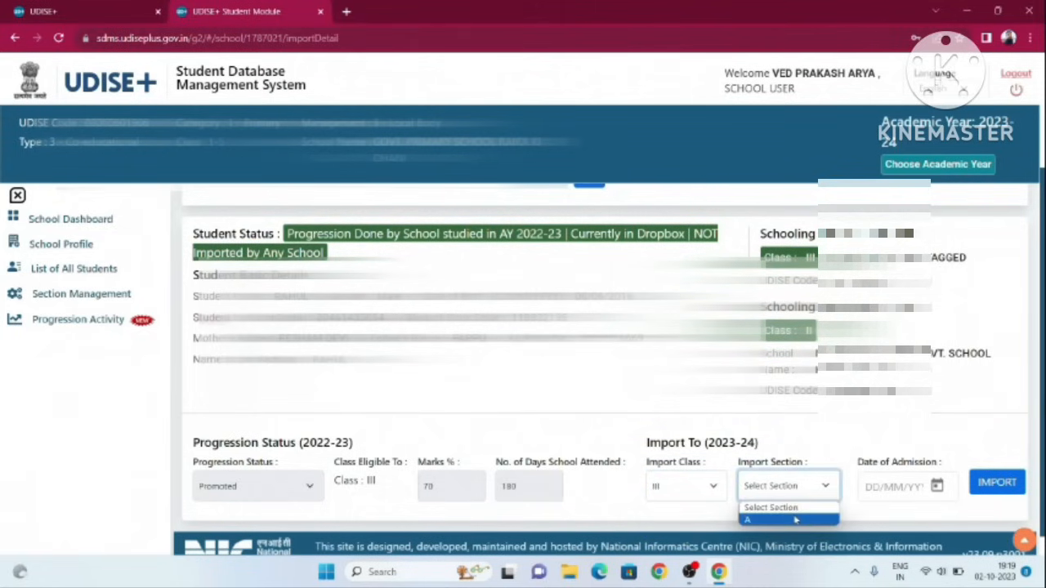
click(795, 520)
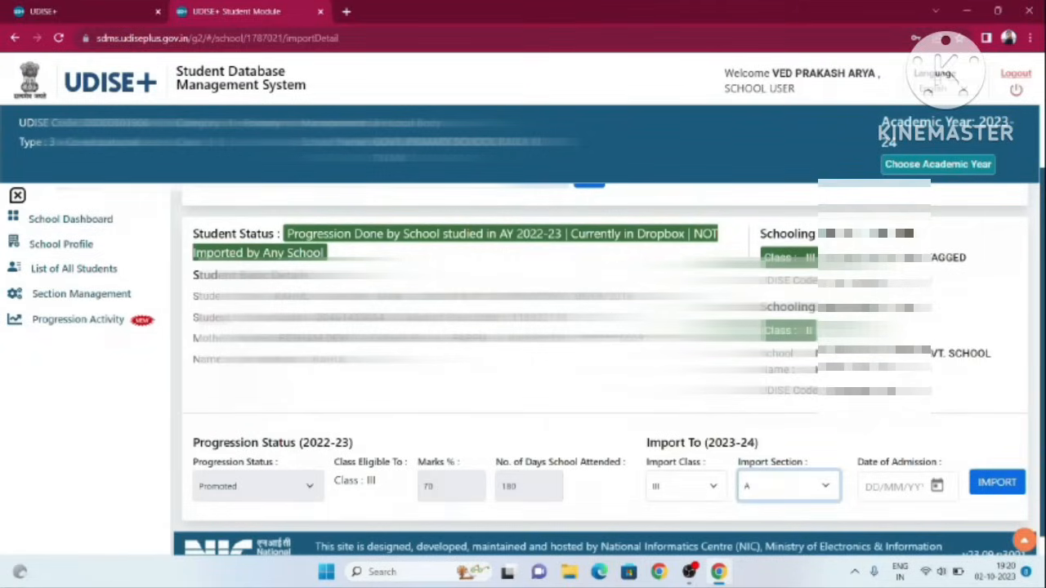
Check the school's 2022-23 progression finalization and review the entry statuses in the list of all students
click(77, 319)
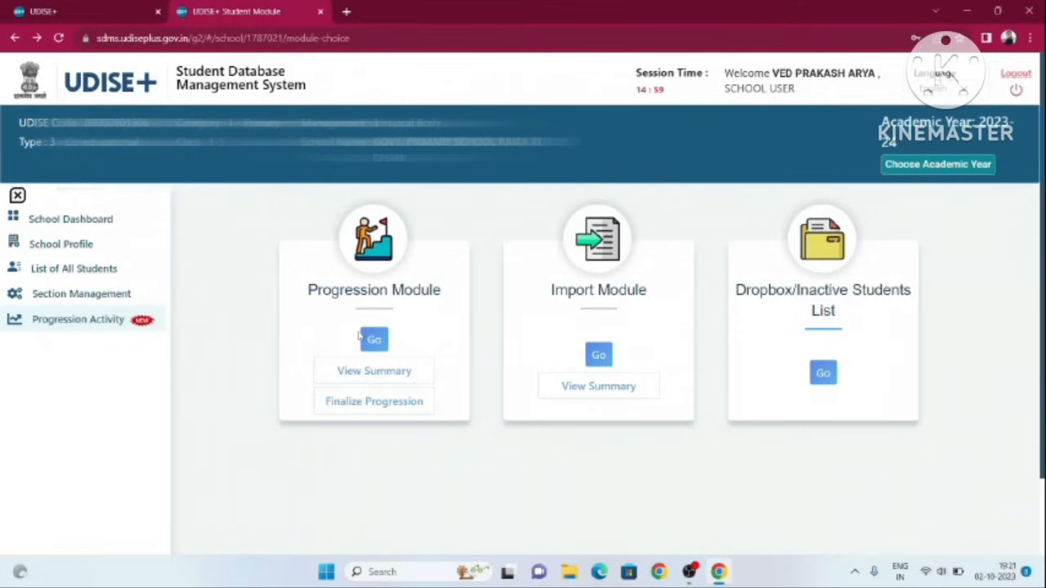
click(367, 405)
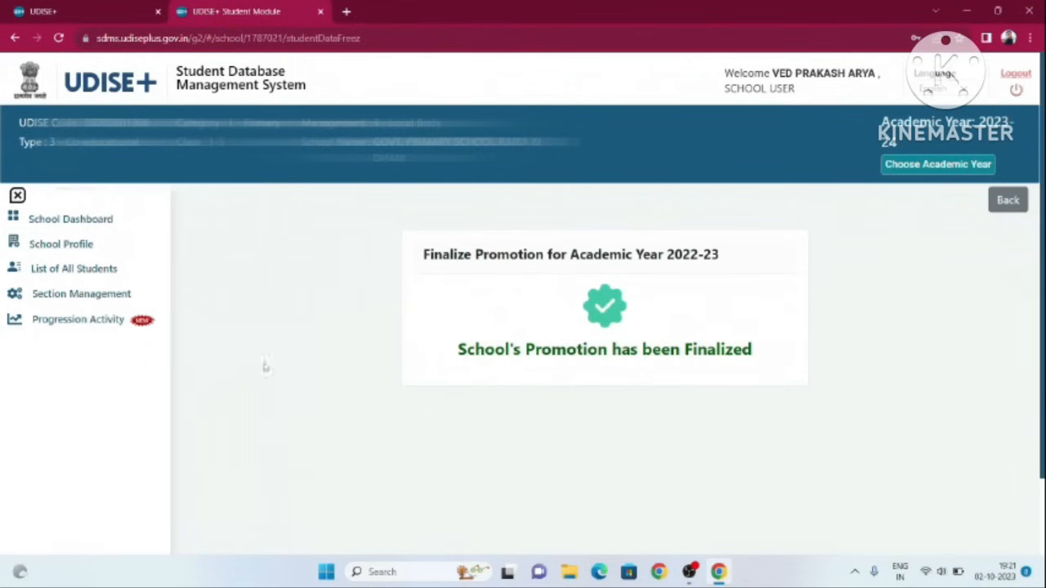
click(66, 277)
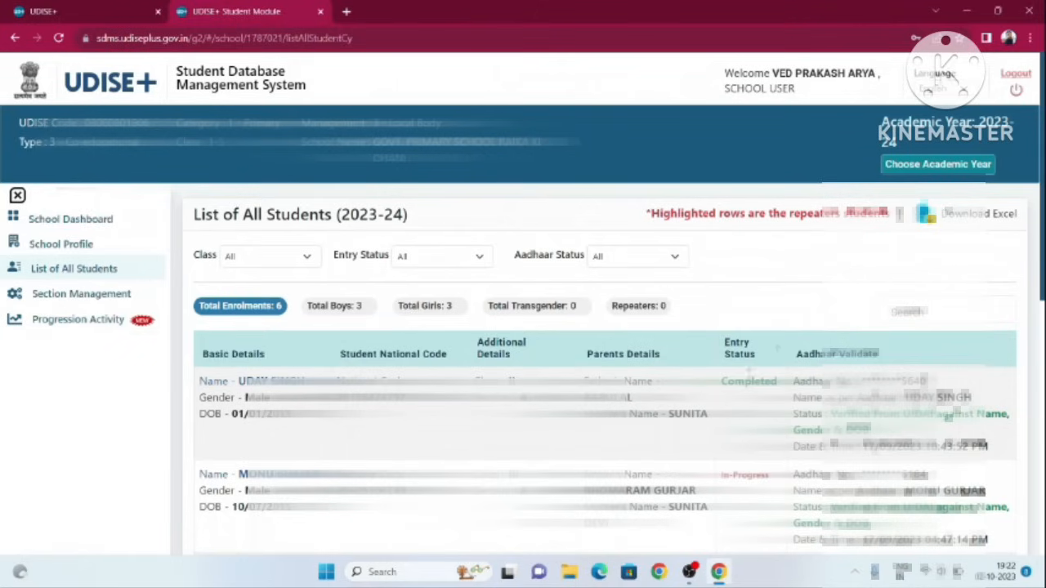
scroll(752, 487, down, 1)
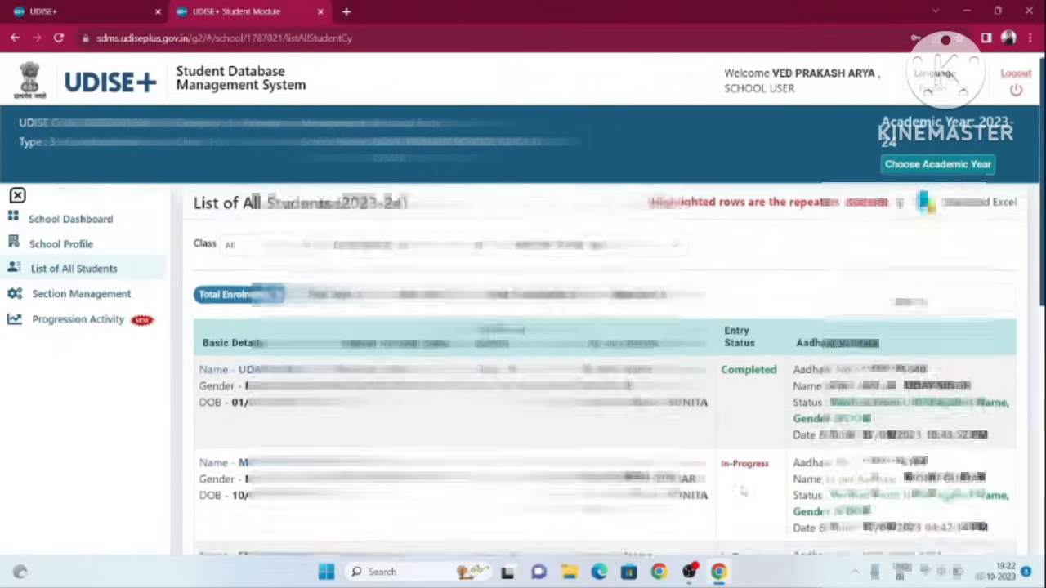
scroll(744, 490, down, 1)
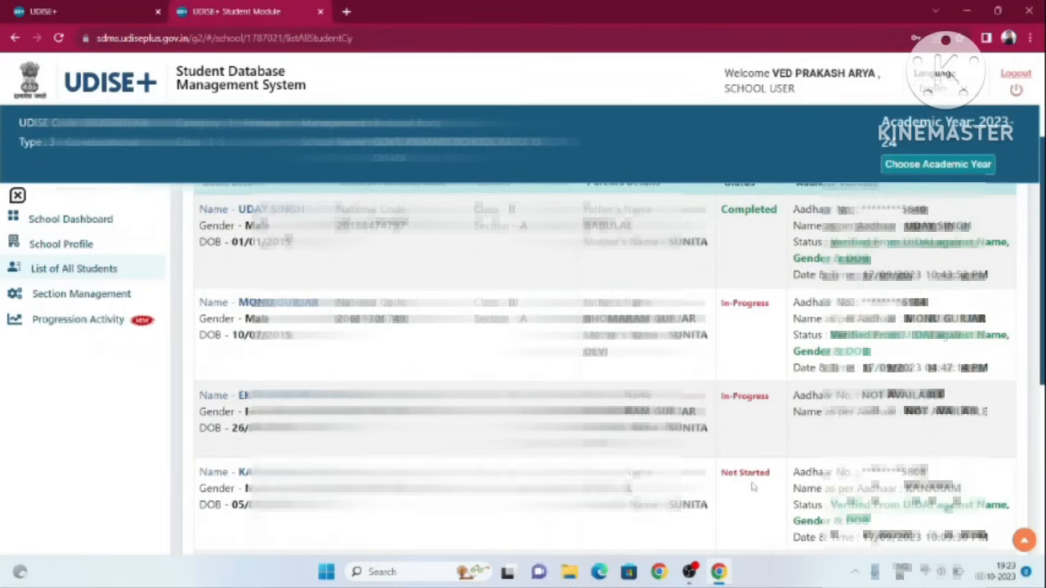
scroll(755, 488, up, 2)
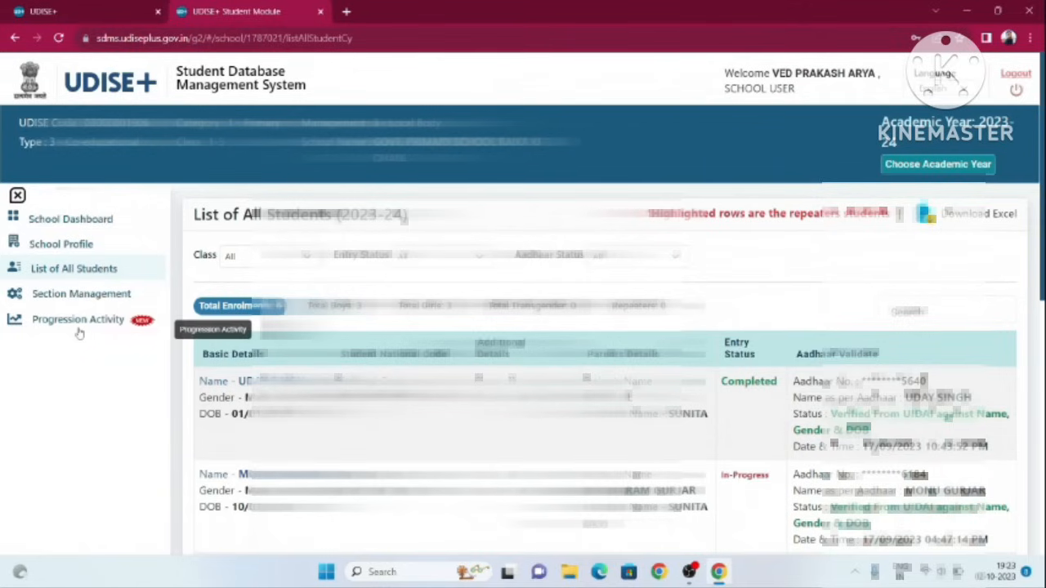
Open the new-student form for Class I Section A from the school dashboard, examine its fields and return to the dashboard
click(63, 228)
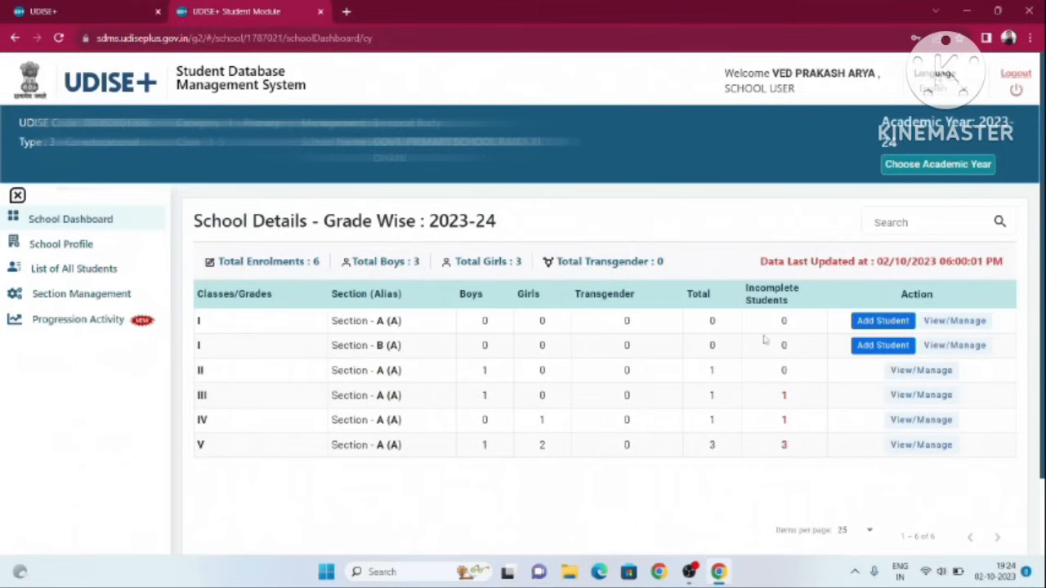
right_click(876, 328)
click(877, 327)
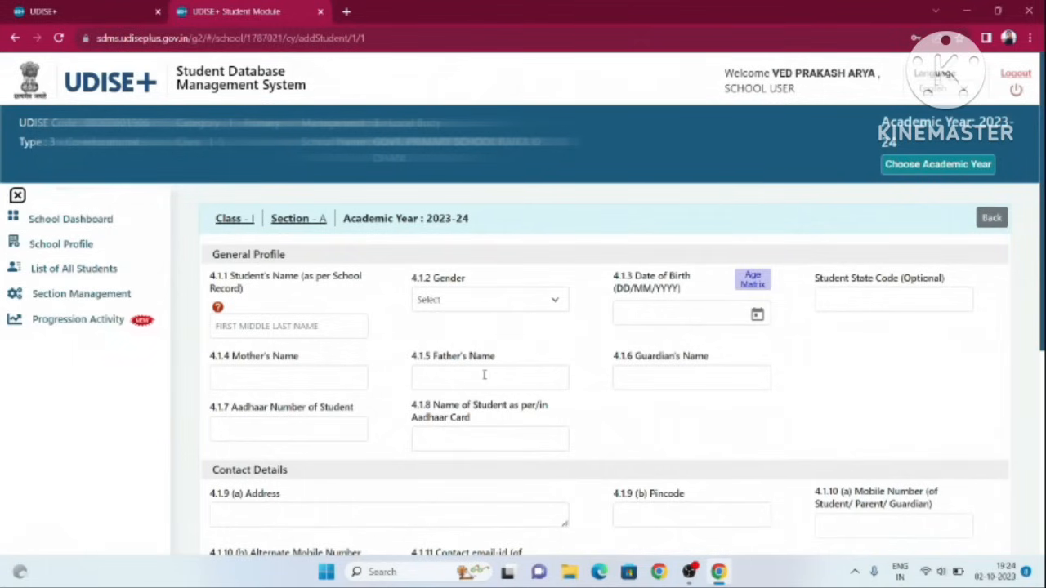
scroll(427, 401, down, 3)
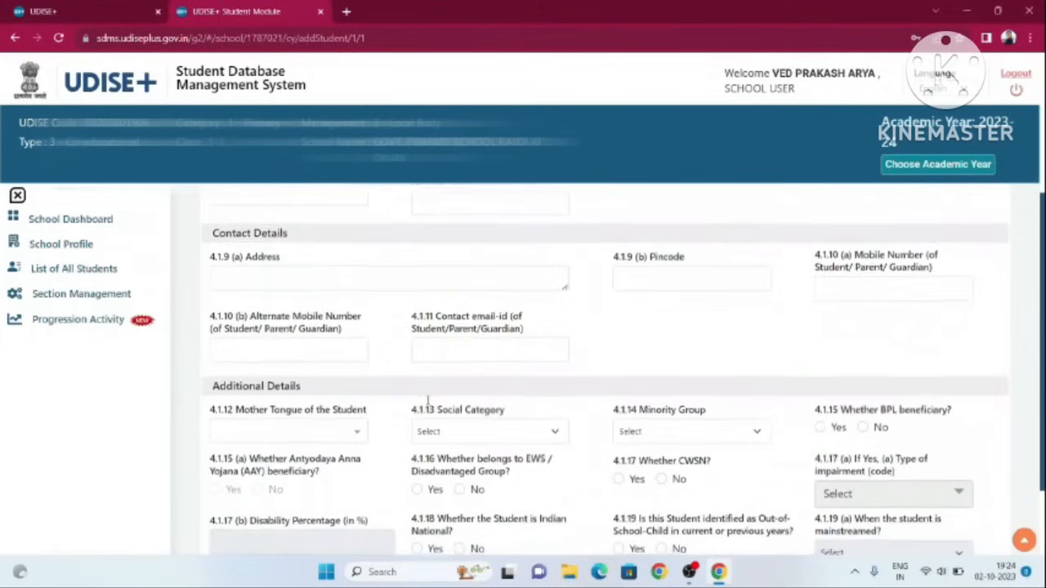
scroll(427, 401, down, 2)
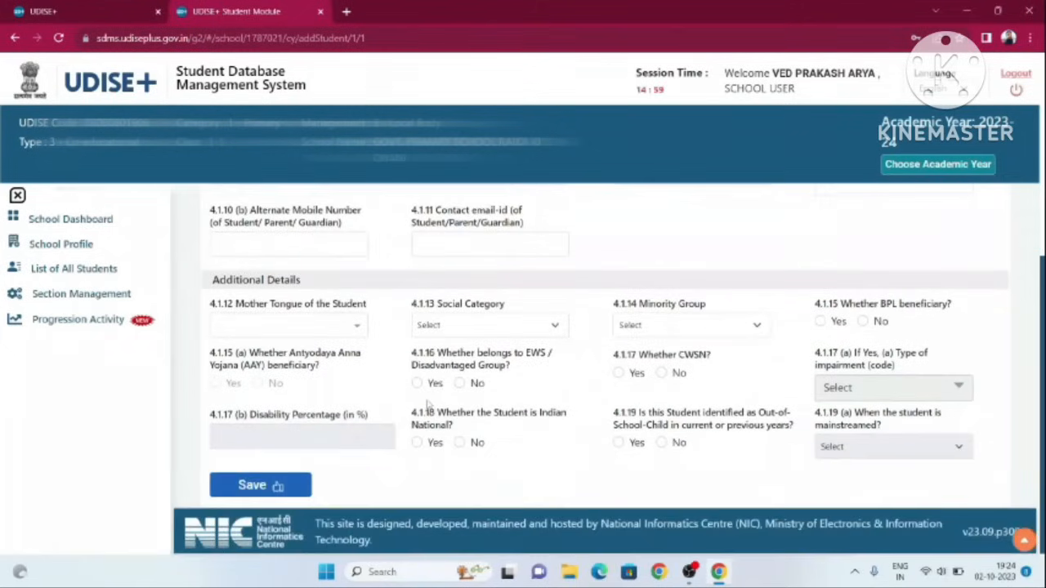
click(272, 484)
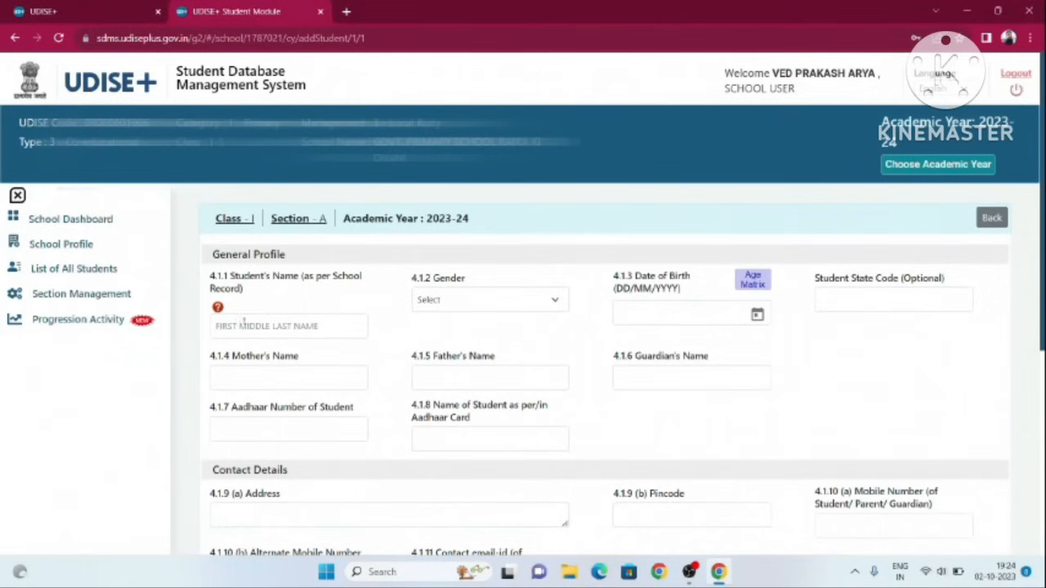
scroll(413, 446, down, 4)
scroll(414, 447, down, 1)
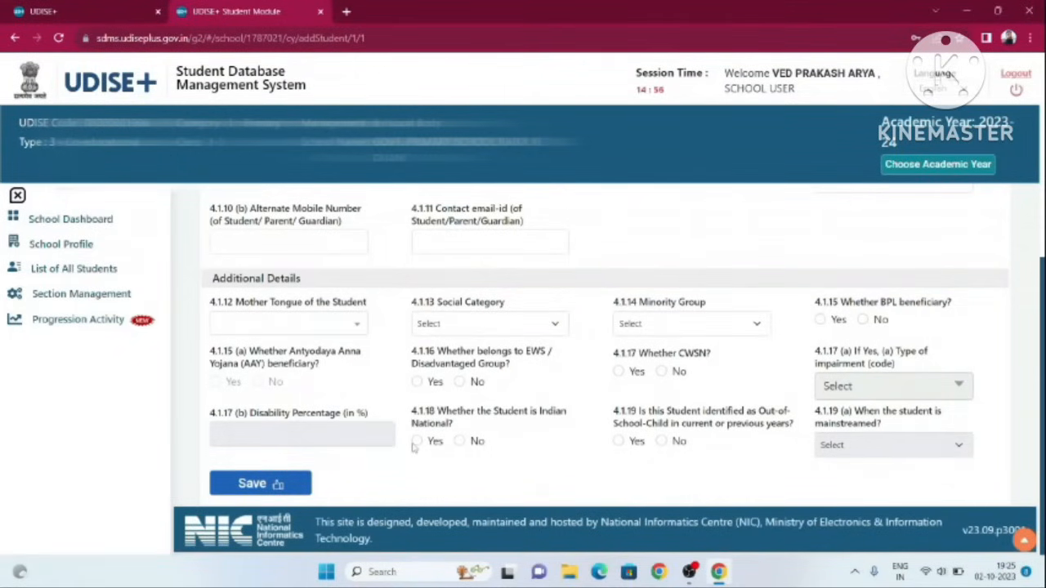
scroll(414, 445, up, 6)
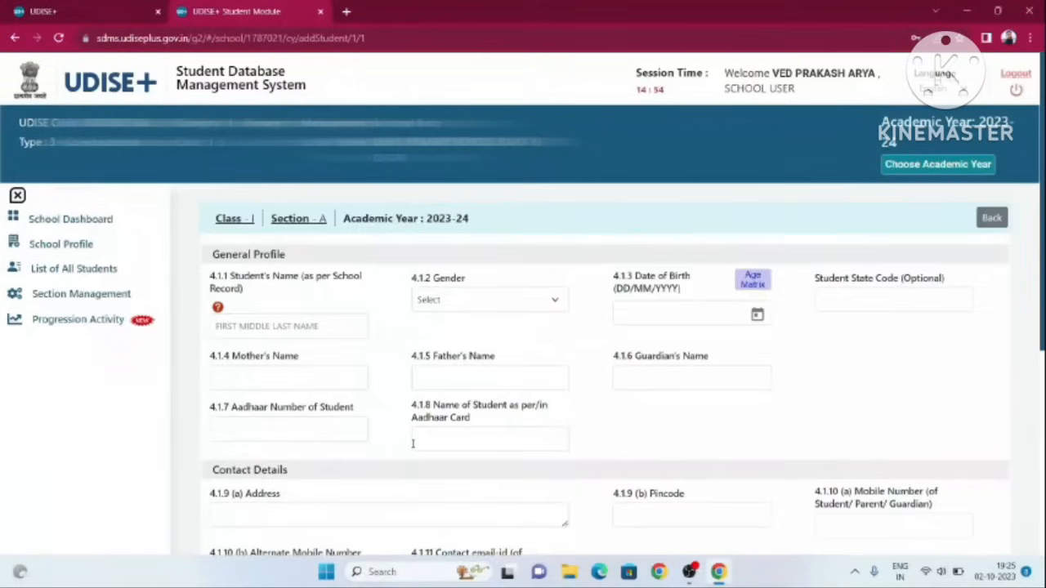
key(alt+Left)
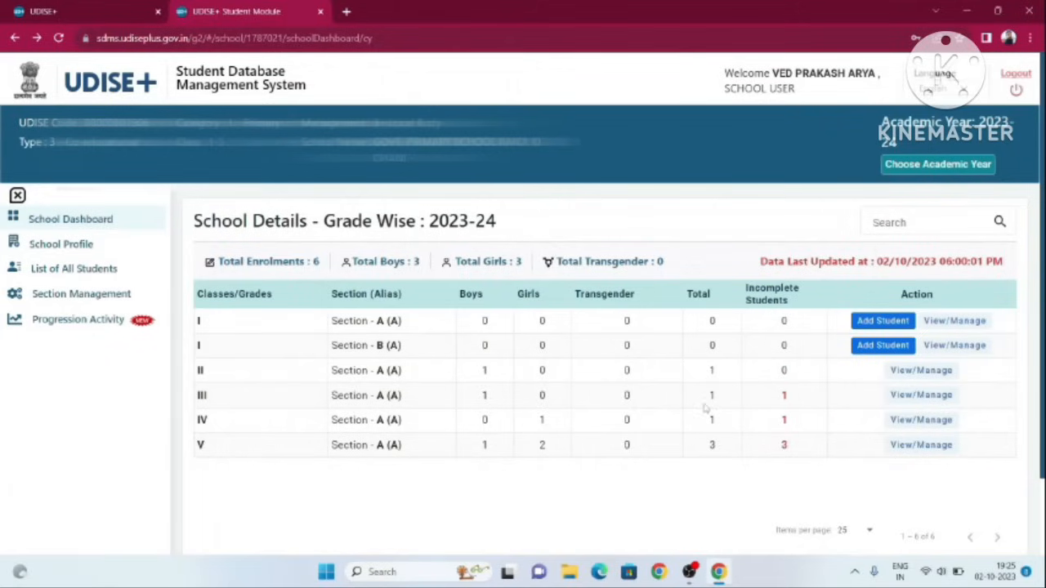
Open the General Profile of the Class III Section A student and update it with the existing details
click(910, 397)
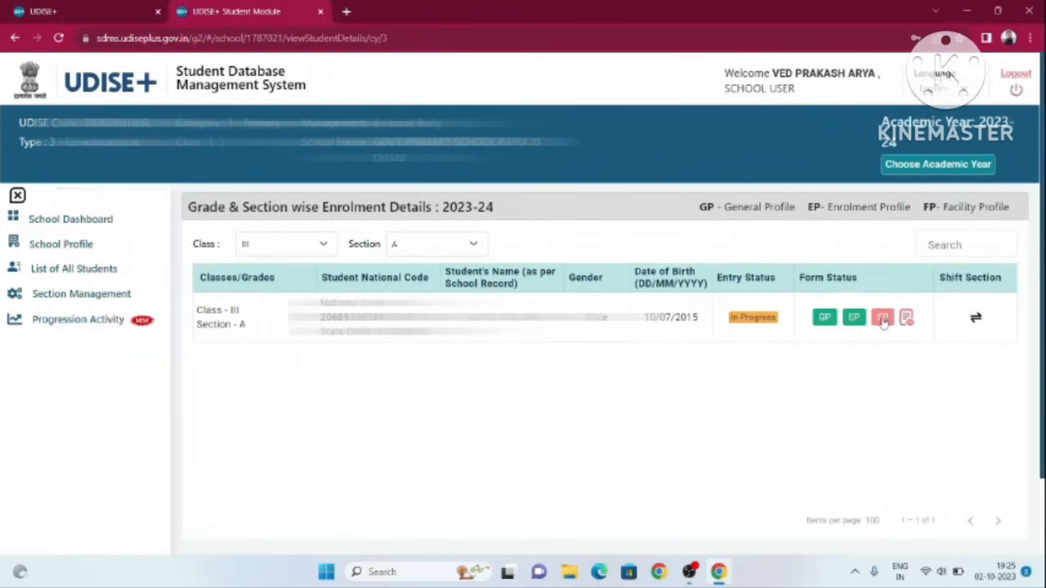
click(824, 319)
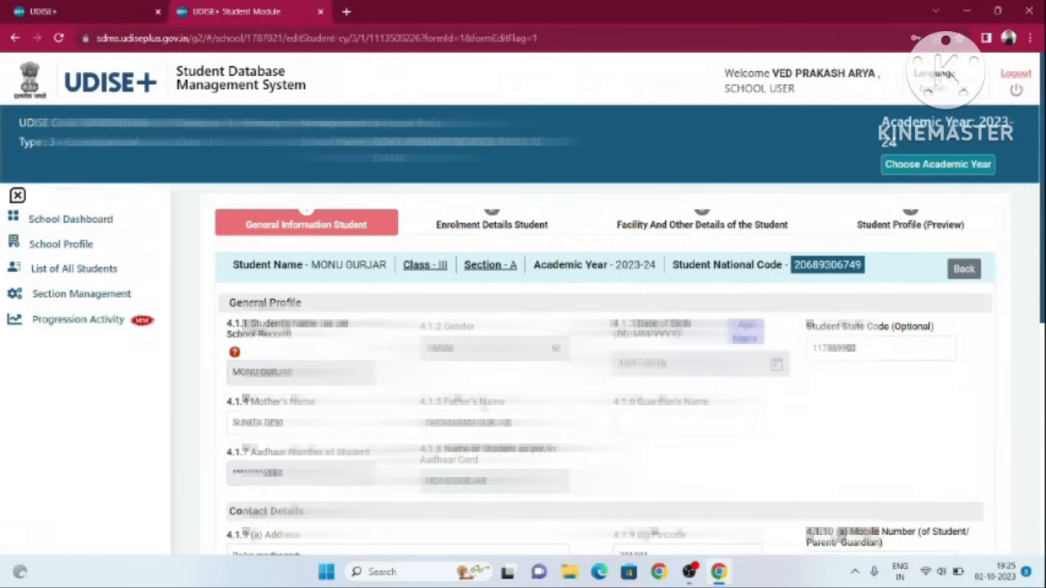
scroll(605, 372, down, 5)
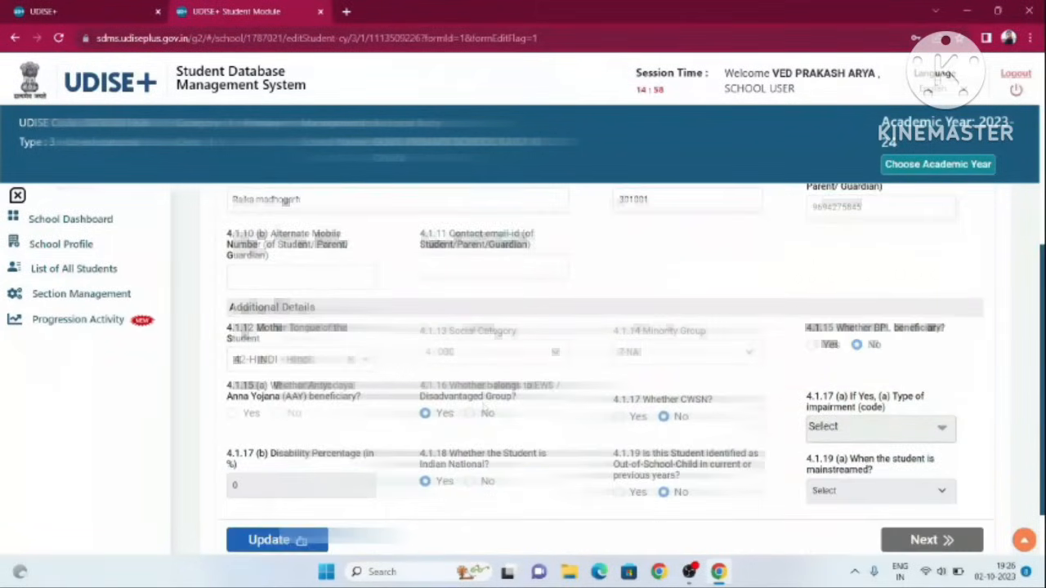
scroll(484, 407, down, 2)
scroll(484, 407, up, 1)
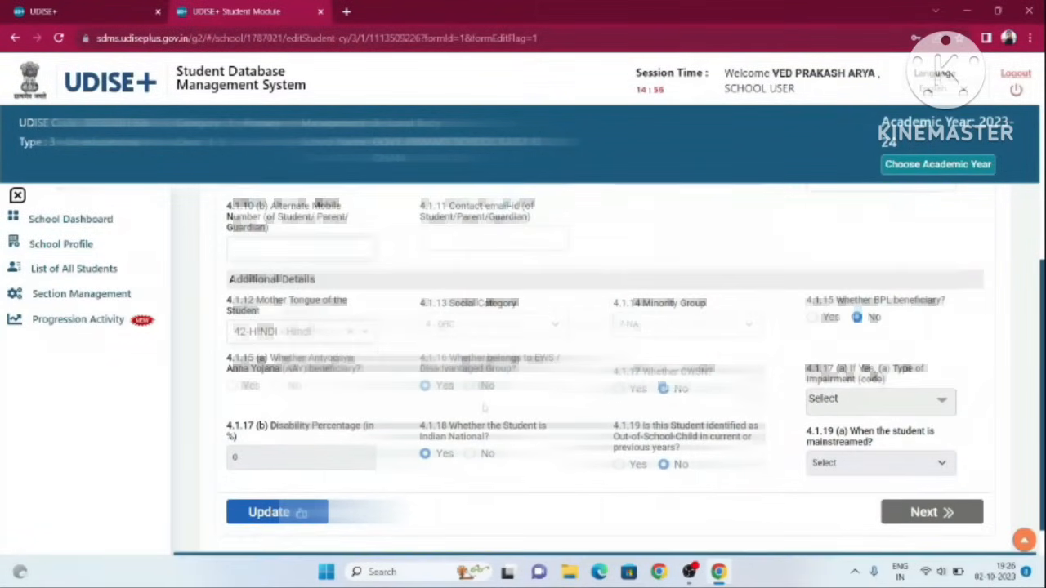
scroll(483, 407, down, 1)
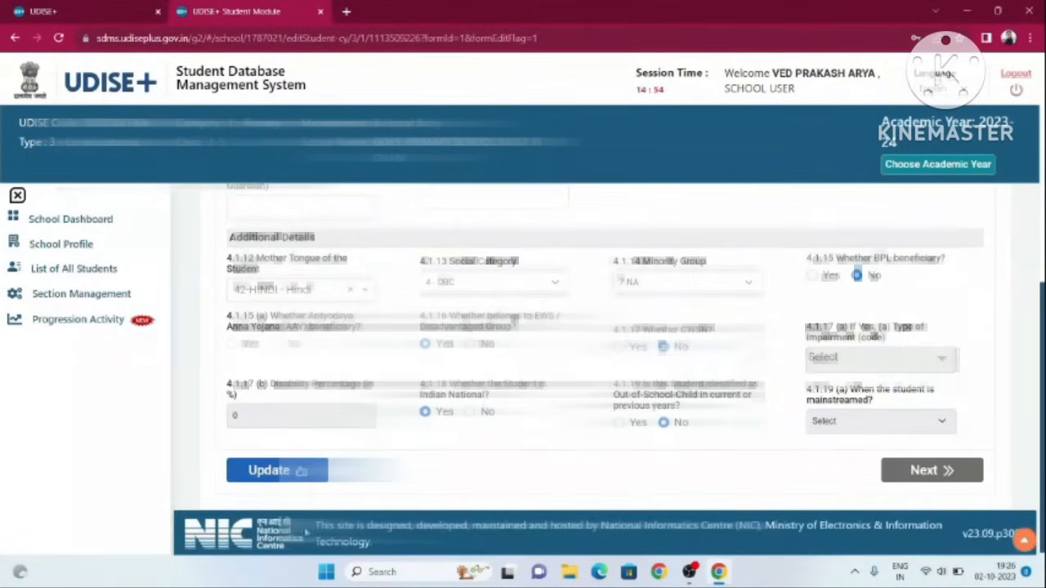
click(274, 481)
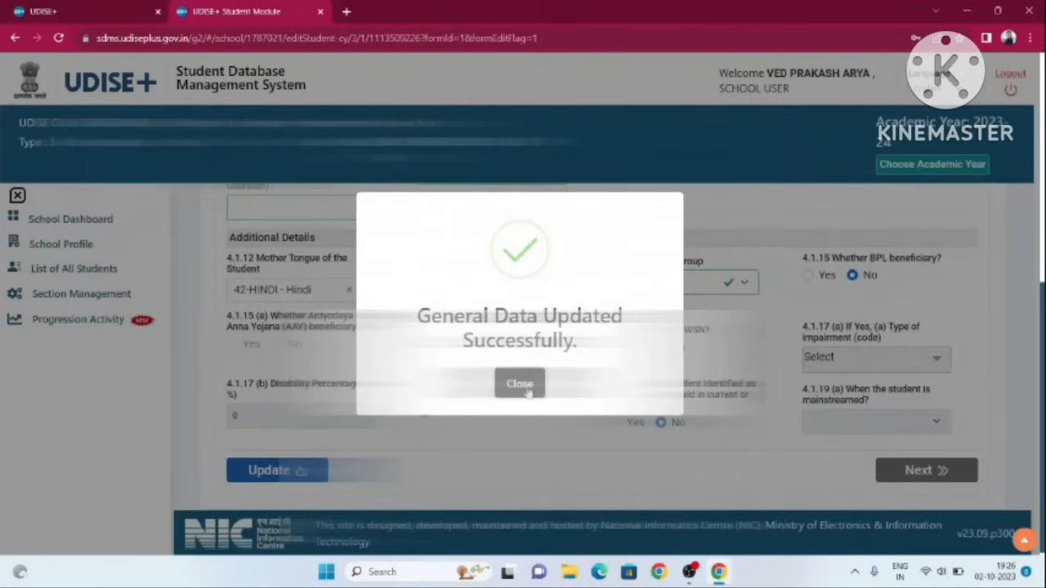
click(519, 384)
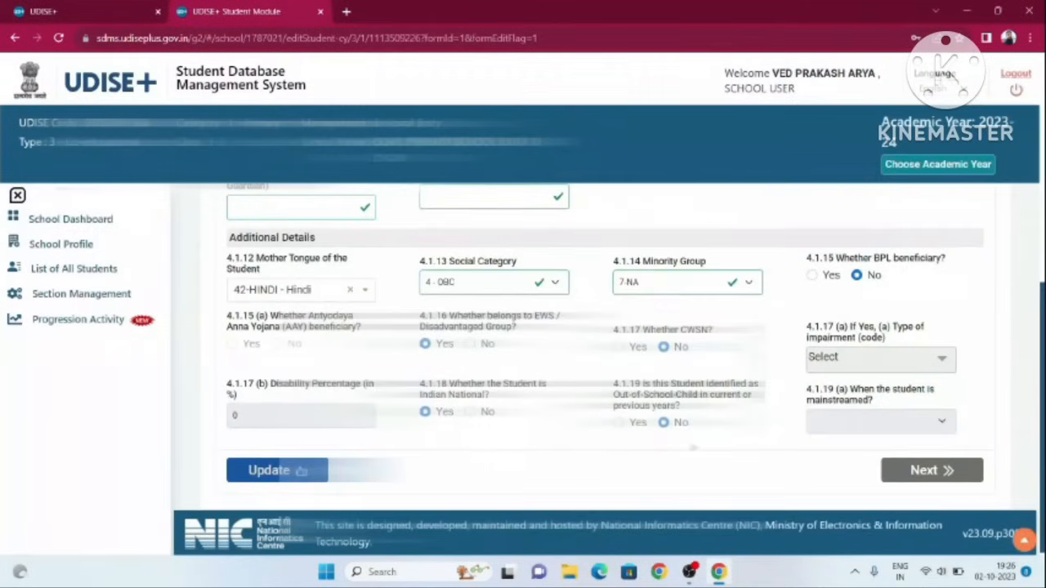
Save the student's enrolment details and continue to the facility and other details form
click(891, 474)
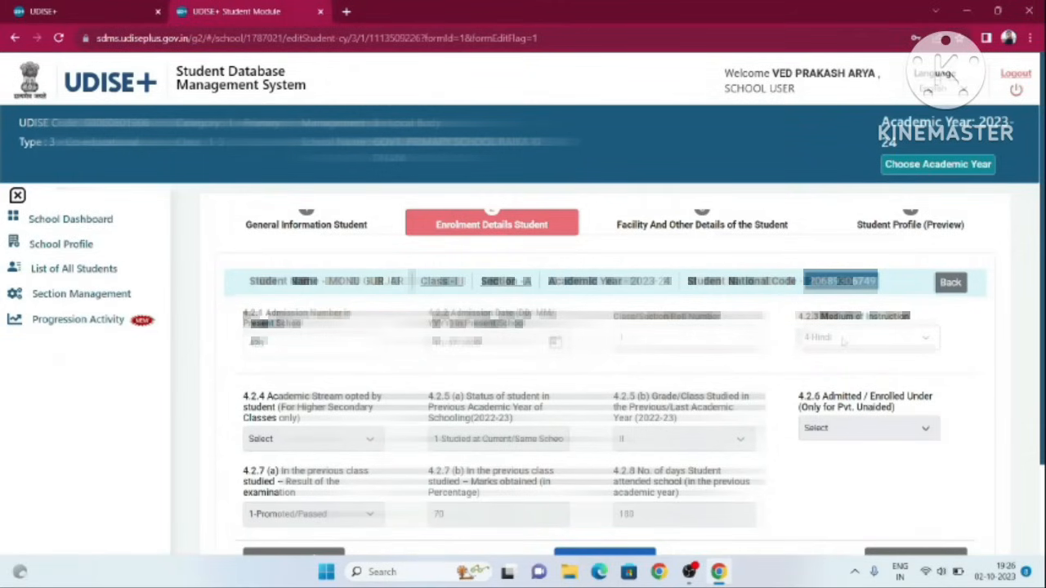
scroll(458, 476, down, 1)
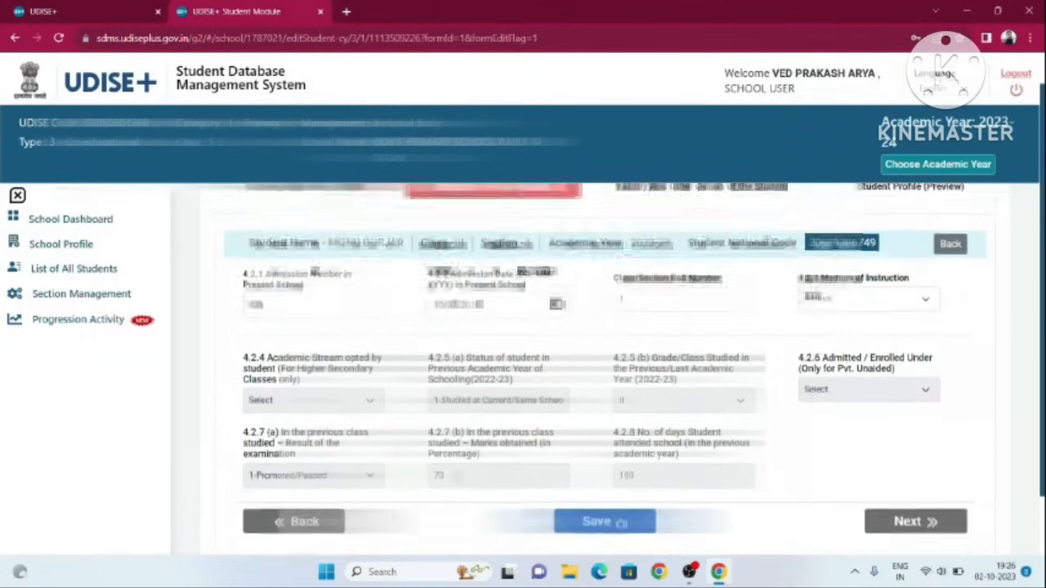
scroll(458, 475, down, 1)
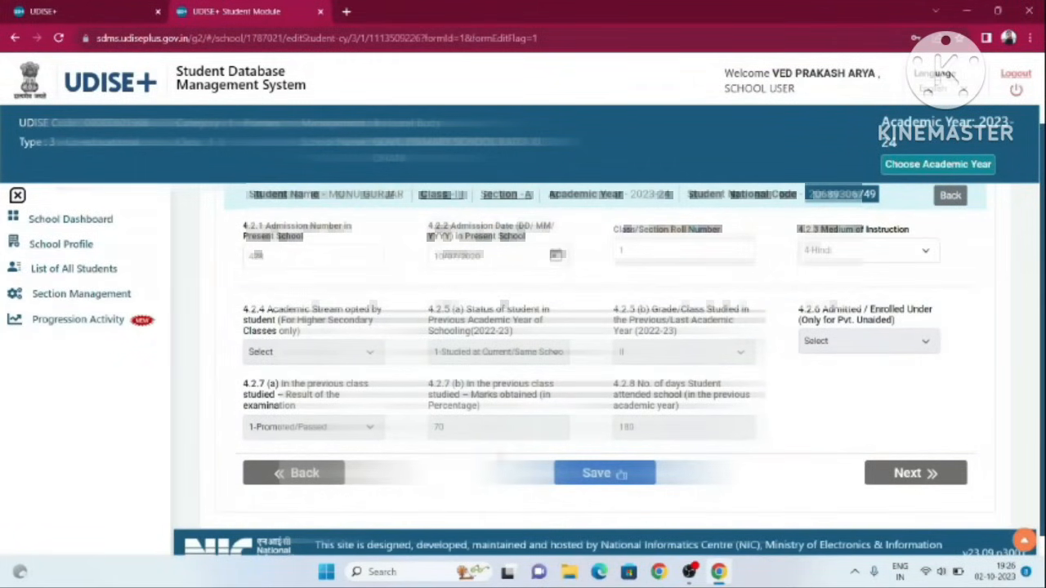
click(585, 481)
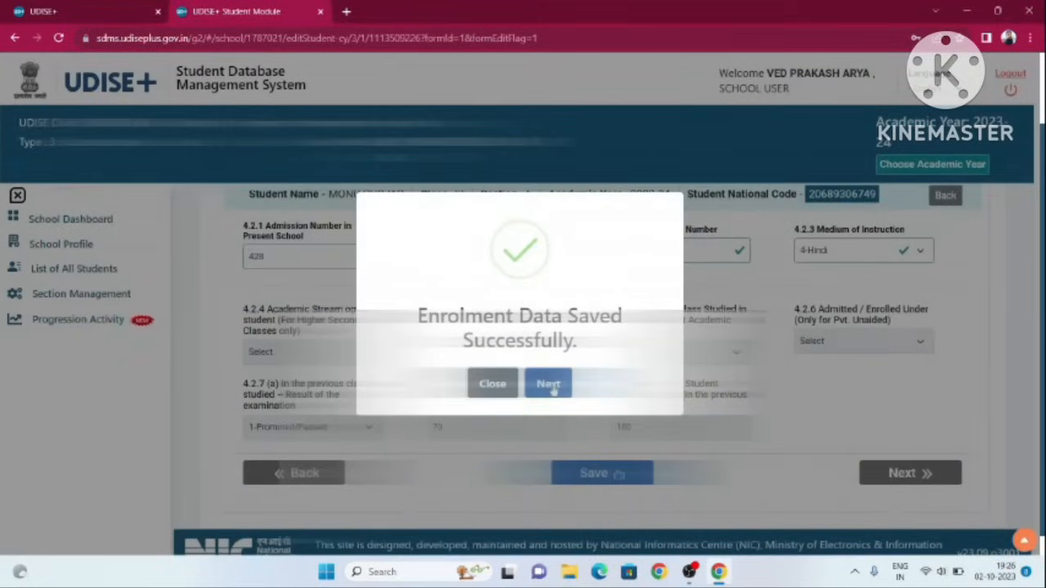
click(549, 386)
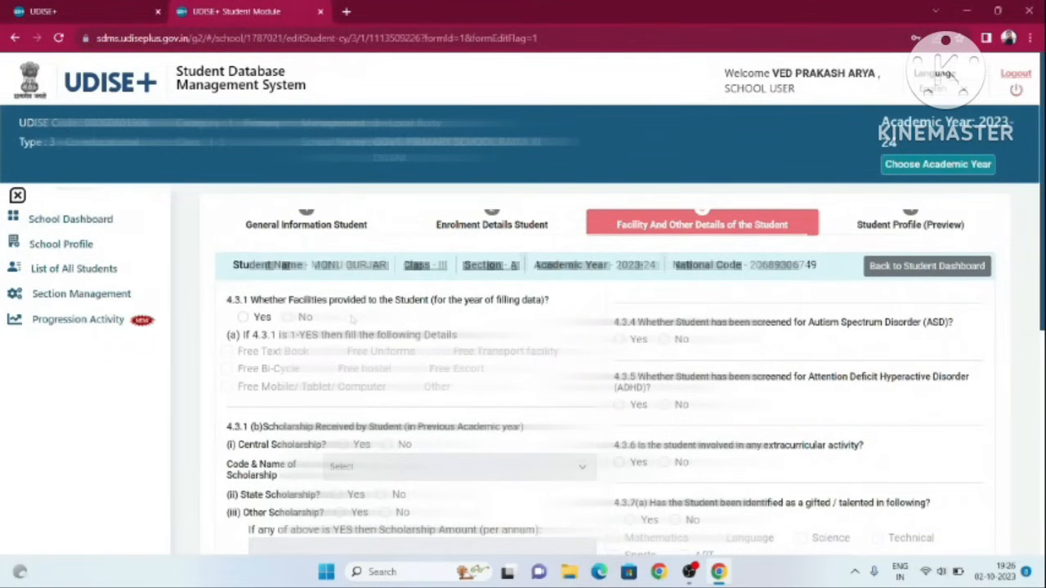
Mark facilities as provided to the student and select Free Text Book and Free Uniforms
click(243, 319)
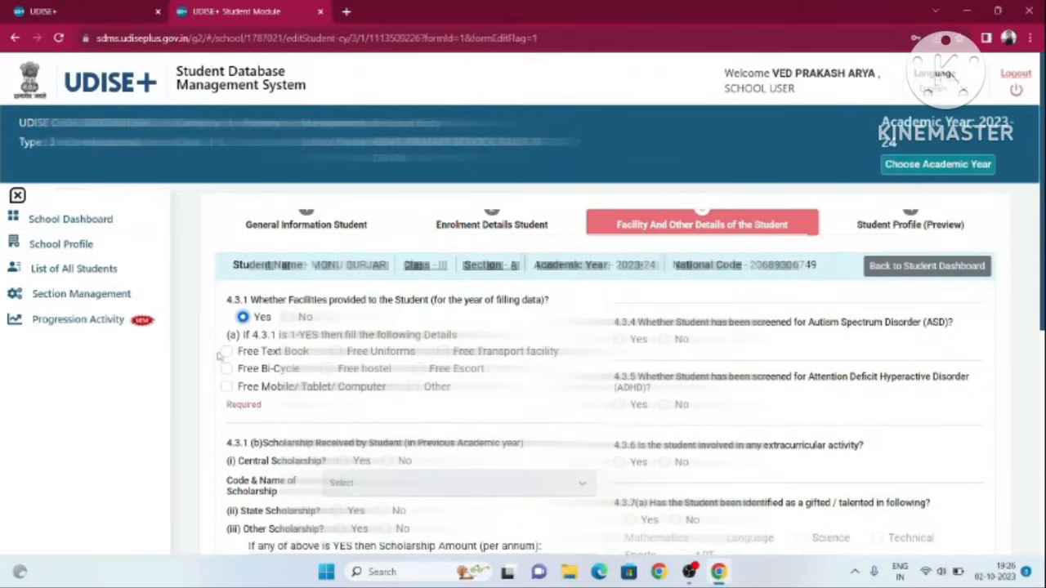
click(227, 352)
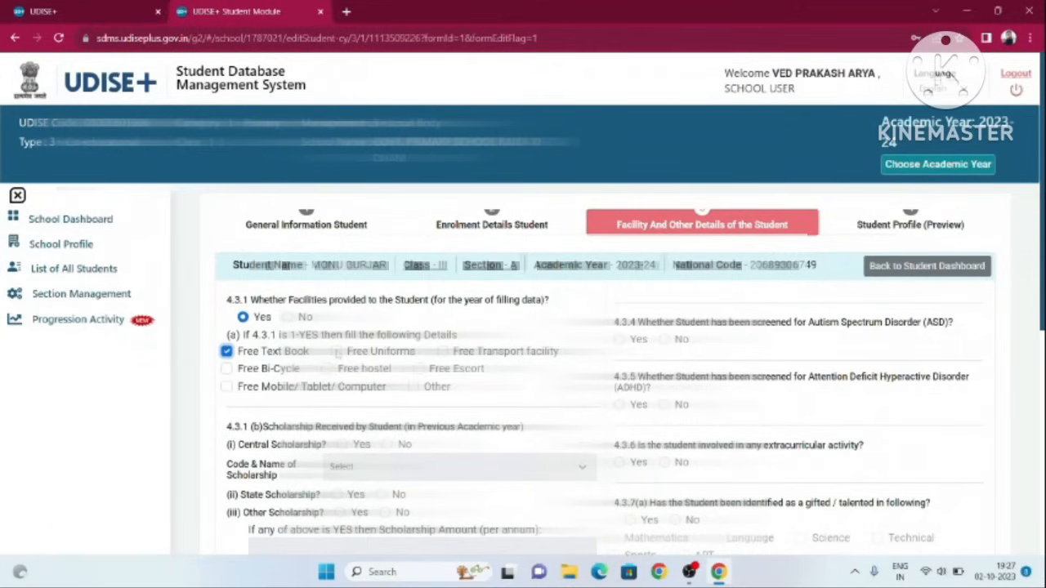
click(336, 352)
Answer No for the student's central, state and other scholarships in the previous academic year
scroll(412, 437, down, 1)
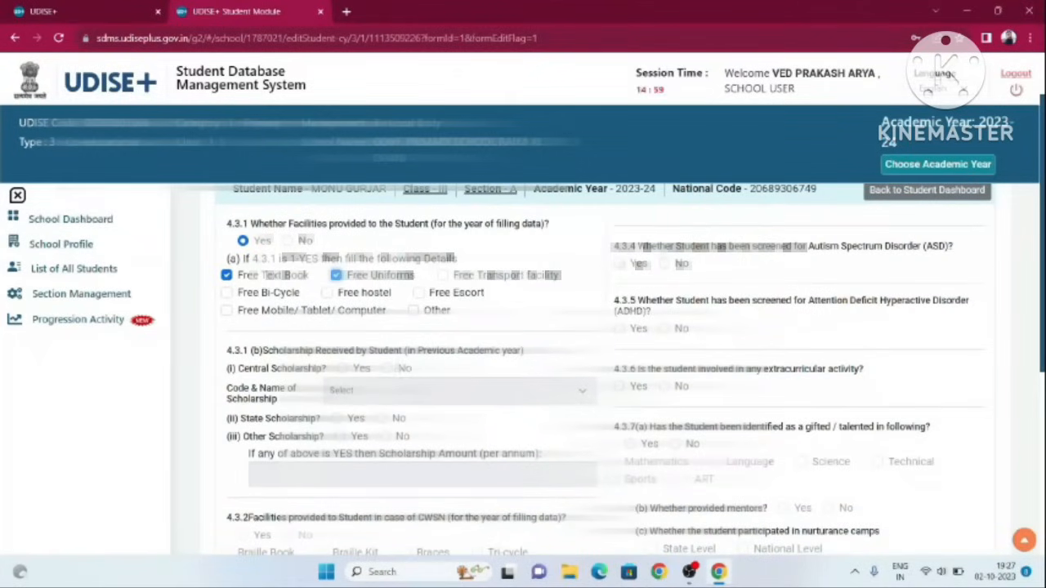
click(387, 367)
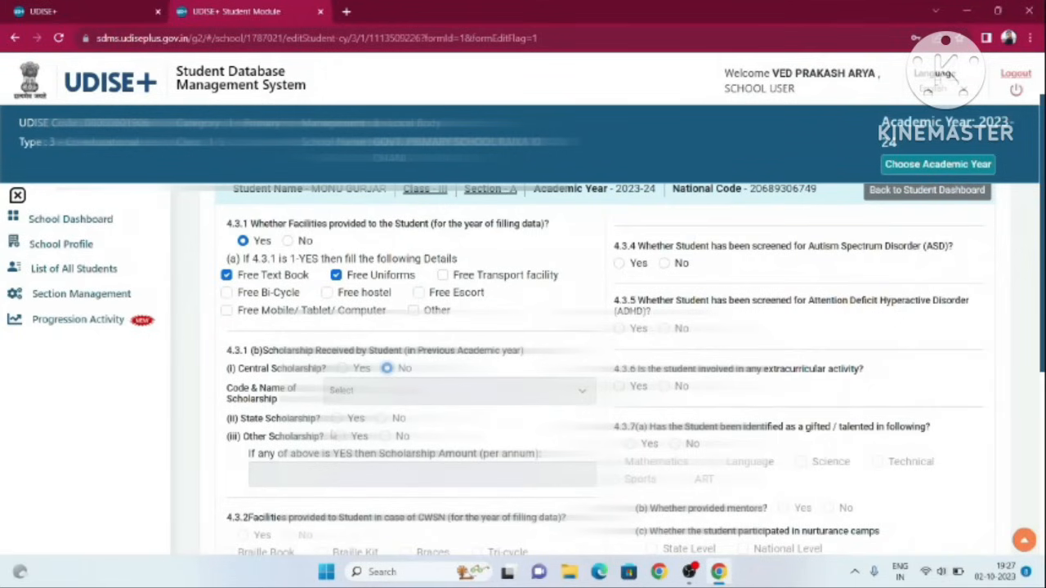
click(389, 418)
click(388, 436)
scroll(326, 368, down, 2)
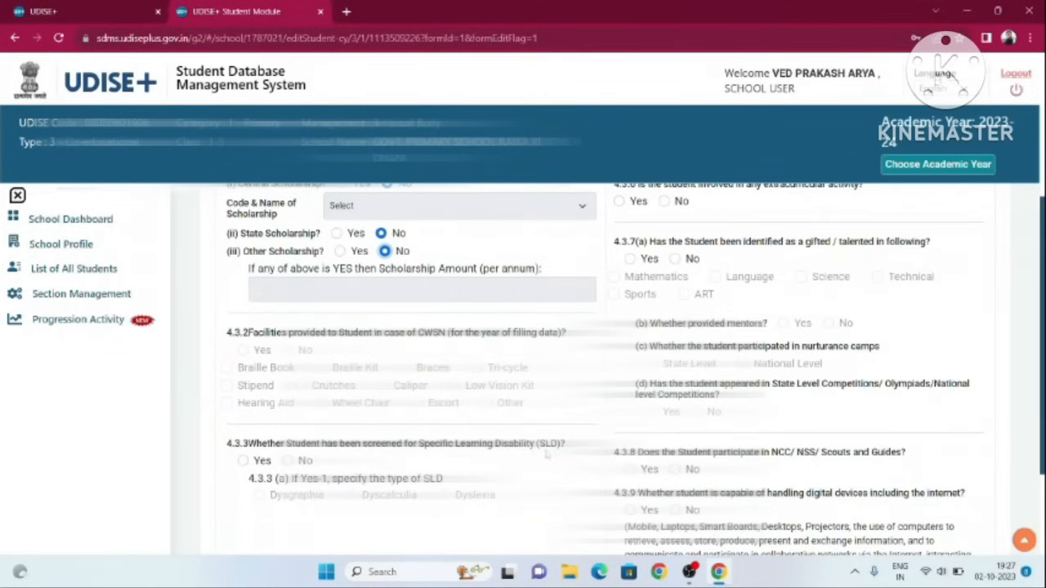
Answer No for SLD, Autism Spectrum Disorder and ADHD screening, extracurricular activity involvement and gifted/talented identification
click(288, 461)
scroll(468, 500, up, 3)
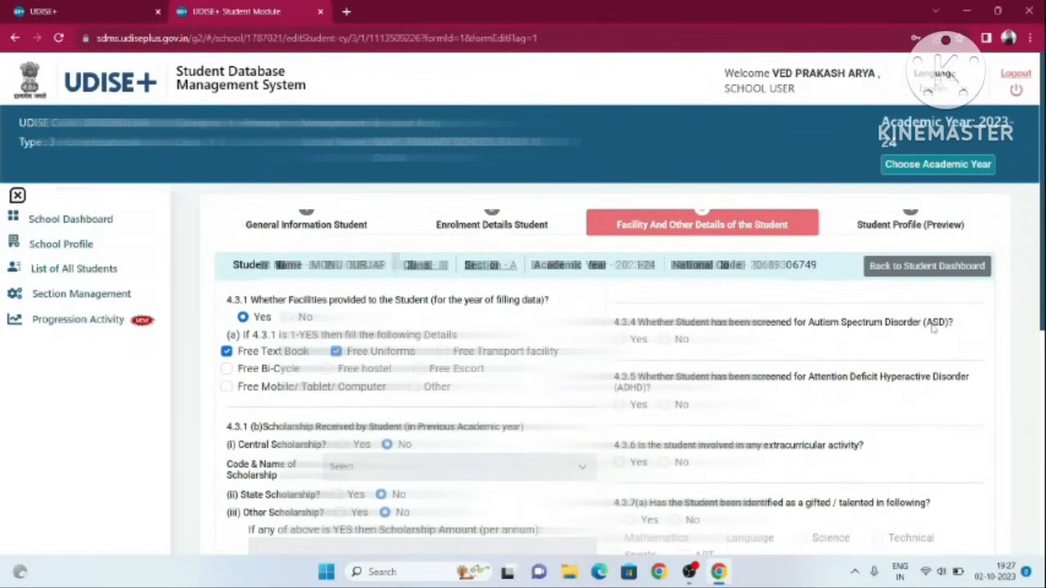
click(664, 339)
click(664, 405)
click(664, 463)
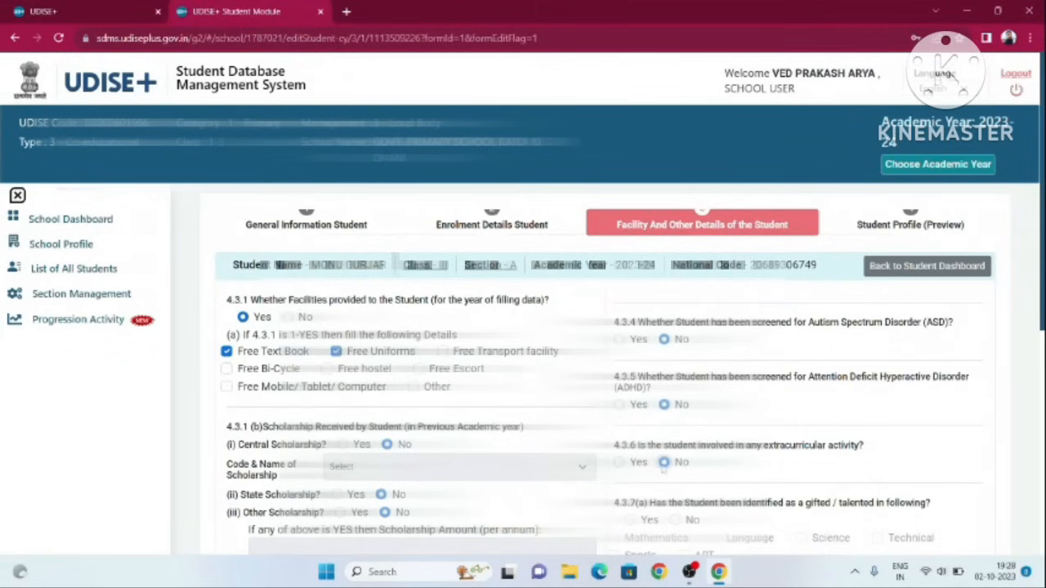
click(675, 520)
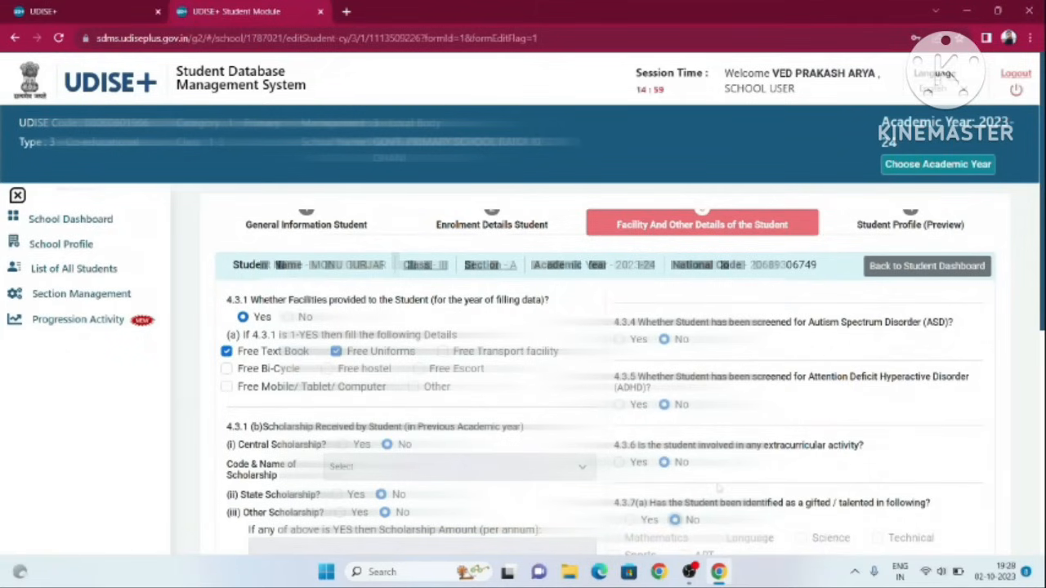
Answer No for NCC/NSS/Scouts and Guides participation and digital device handling, save the facility details and continue to the profile preview
scroll(718, 488, down, 5)
click(675, 365)
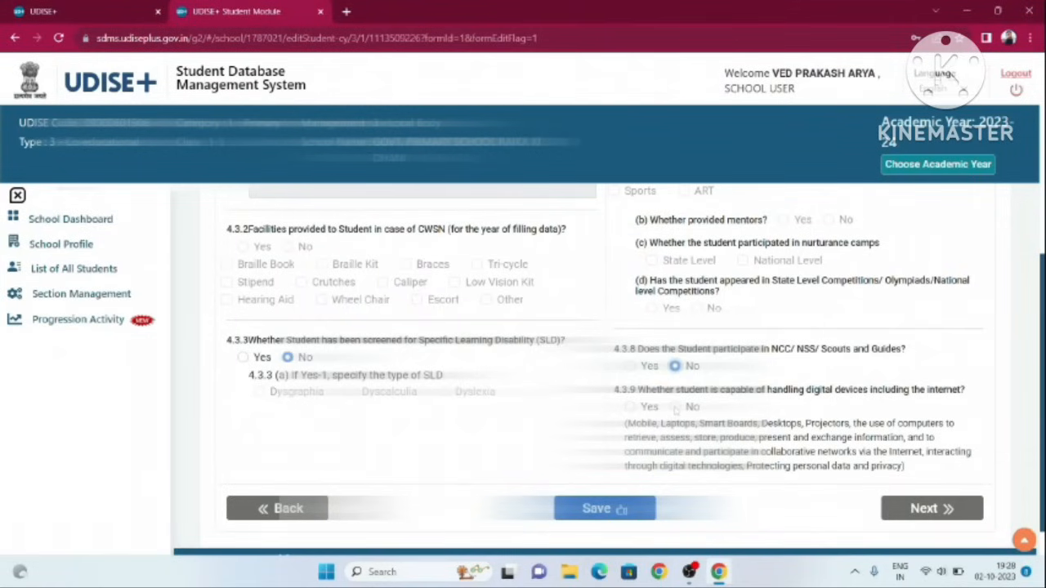
click(675, 408)
click(576, 511)
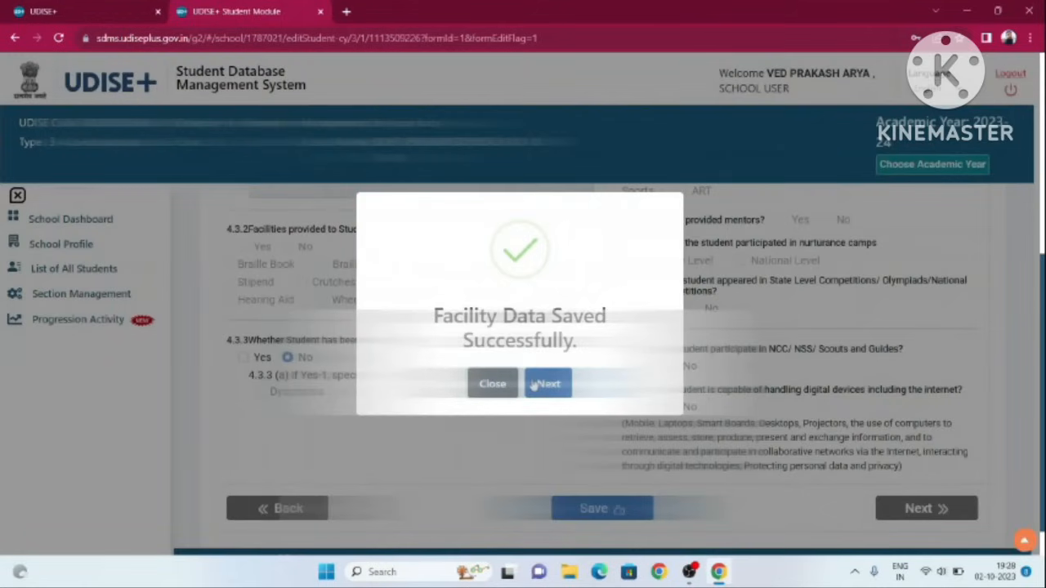
click(533, 383)
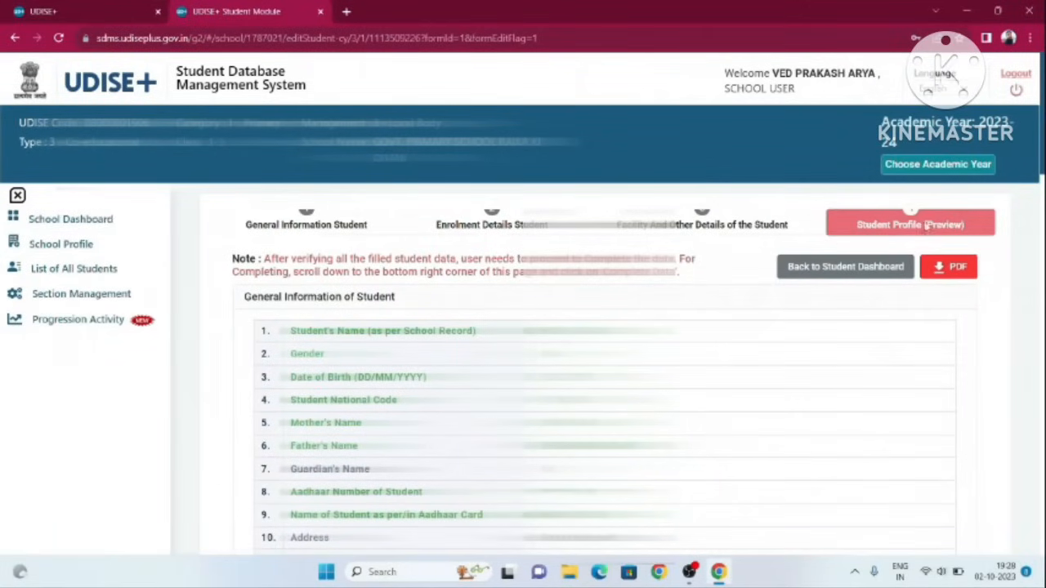
Review the Class III student's profile preview, mark the data as complete and return to the school dashboard
scroll(605, 384, down, 15)
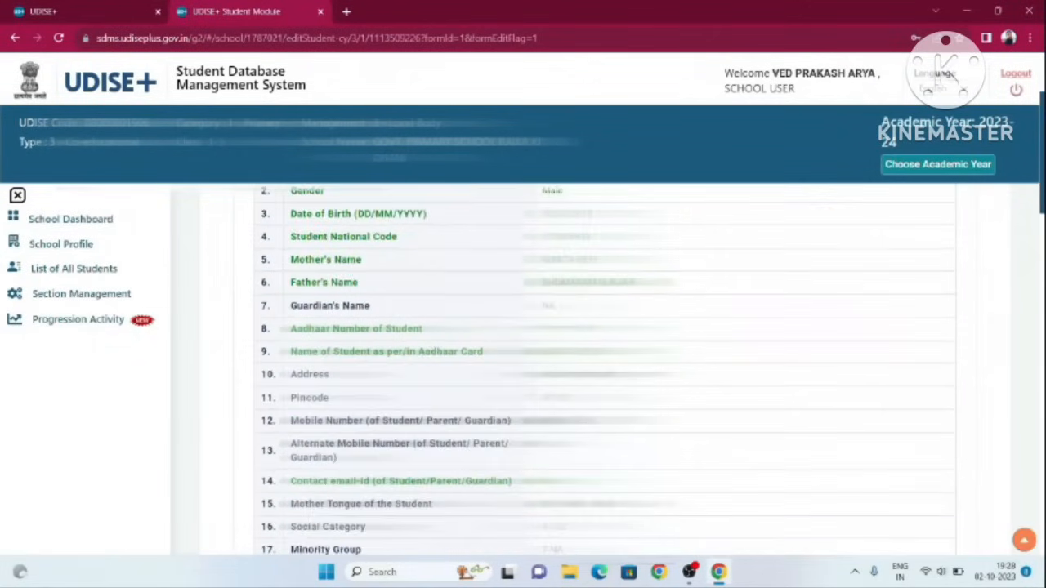
scroll(605, 368, down, 10)
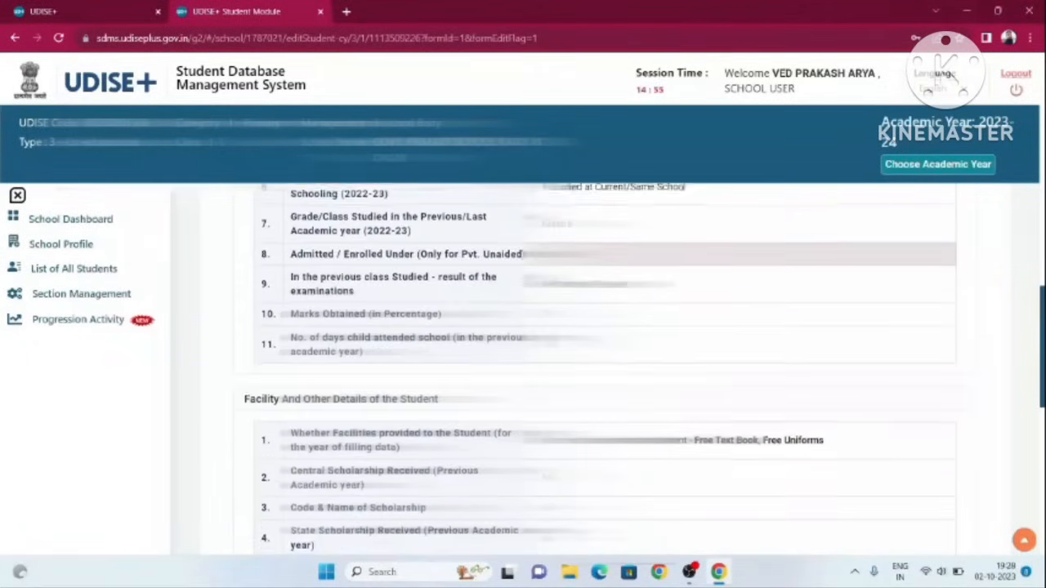
scroll(605, 368, down, 2)
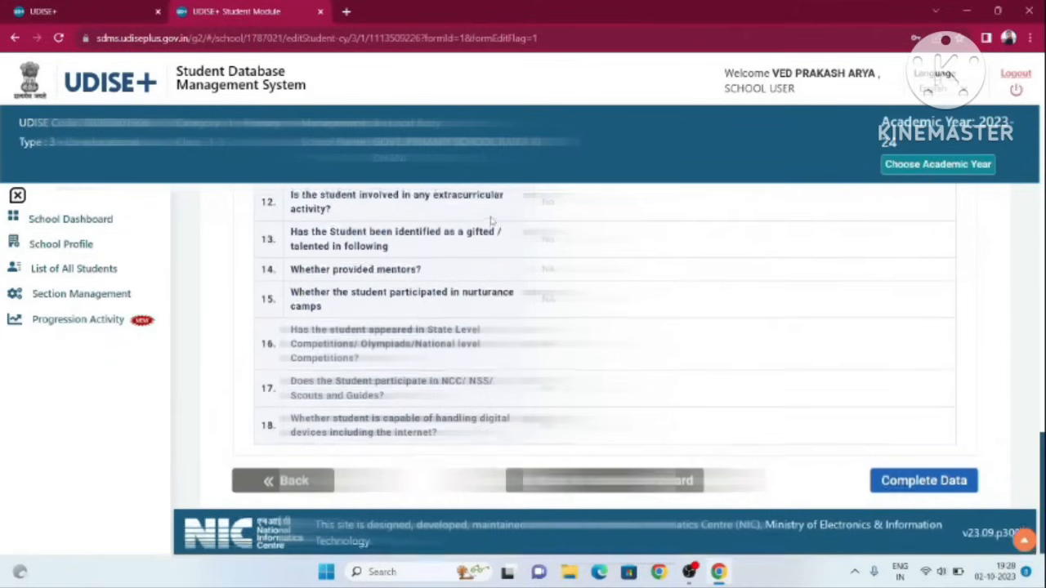
scroll(490, 219, up, 20)
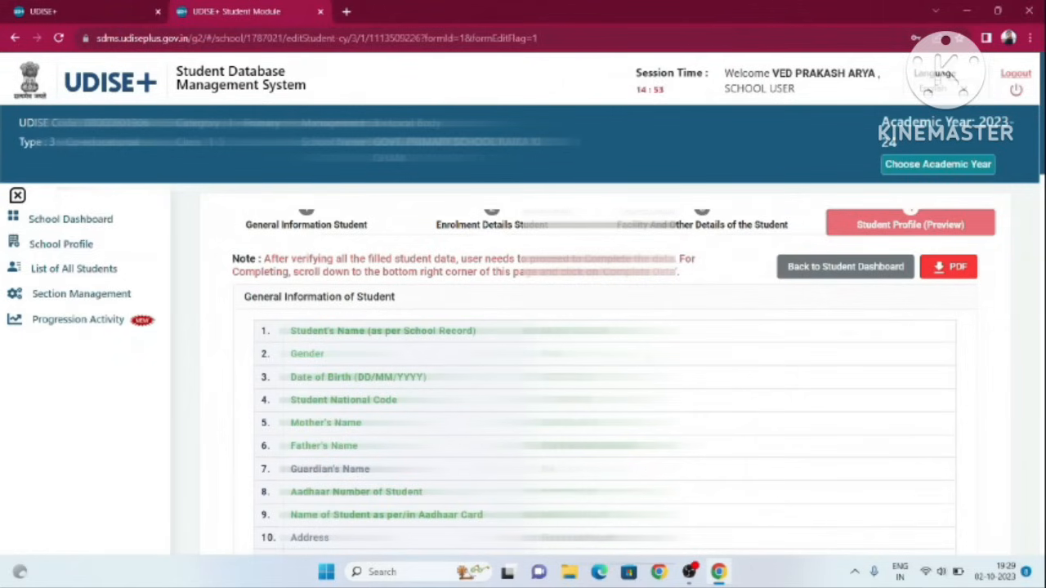
scroll(605, 368, down, 15)
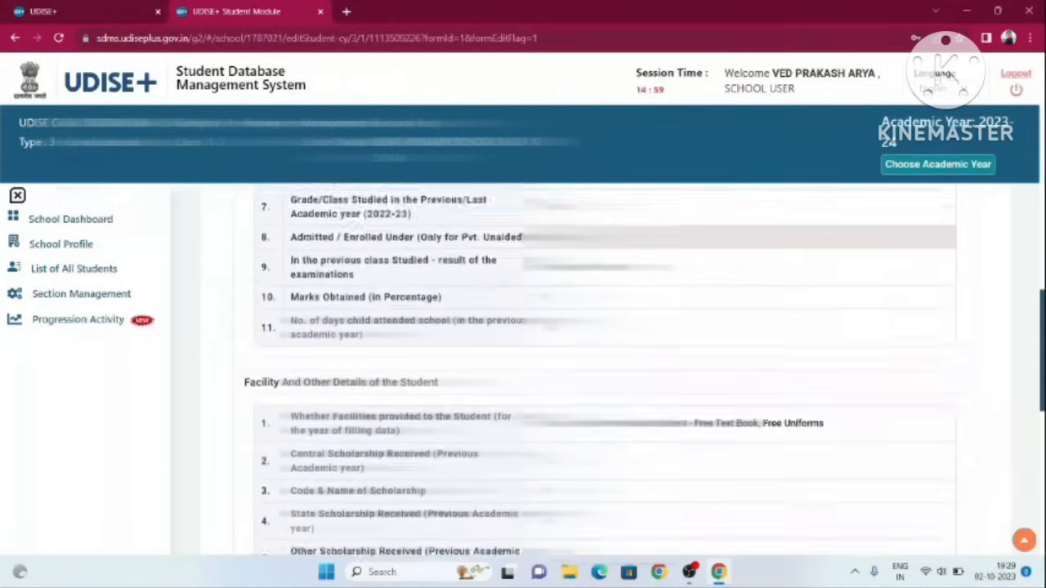
scroll(605, 368, down, 10)
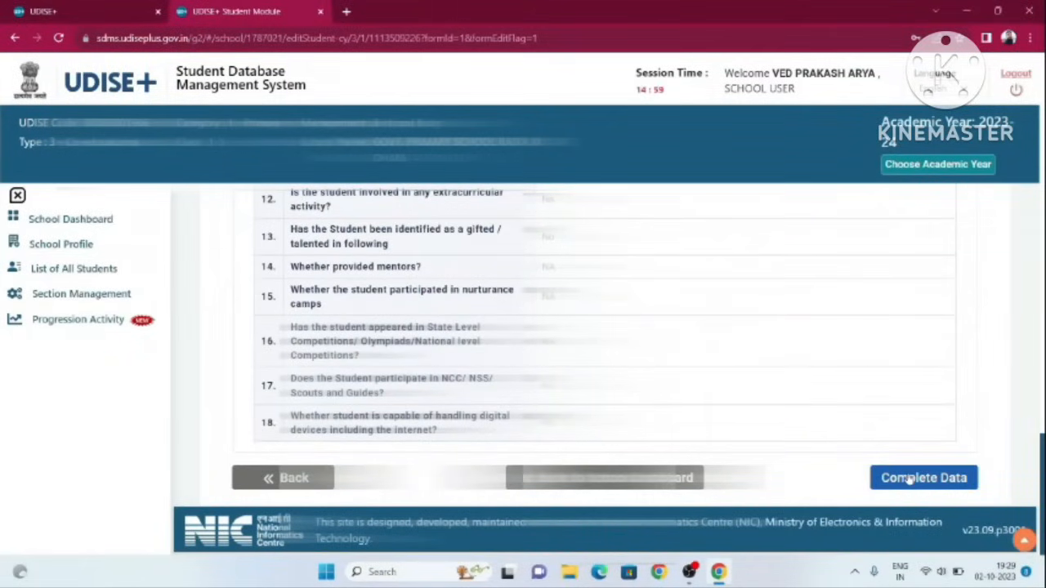
click(909, 480)
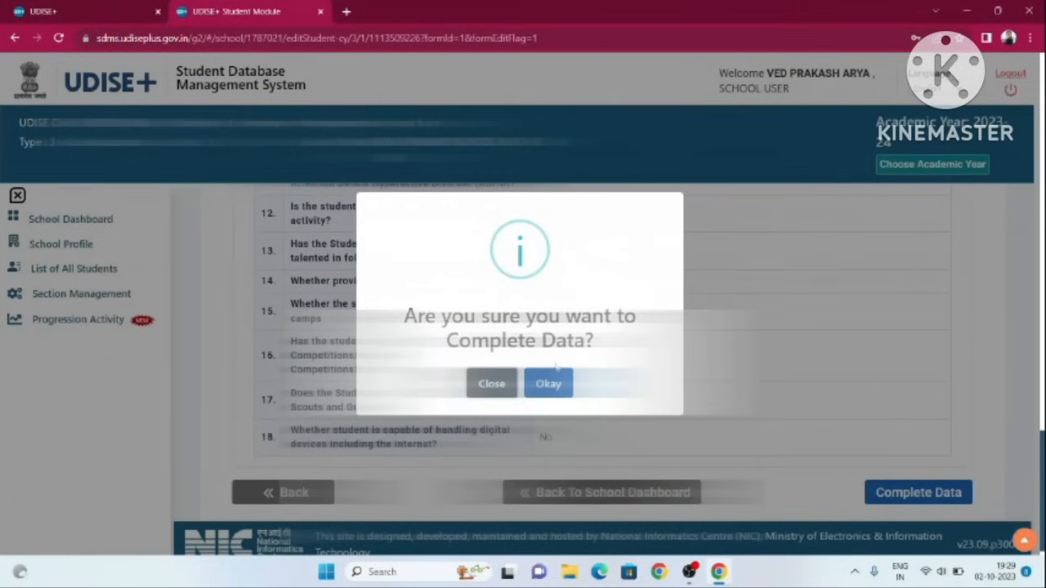
click(549, 382)
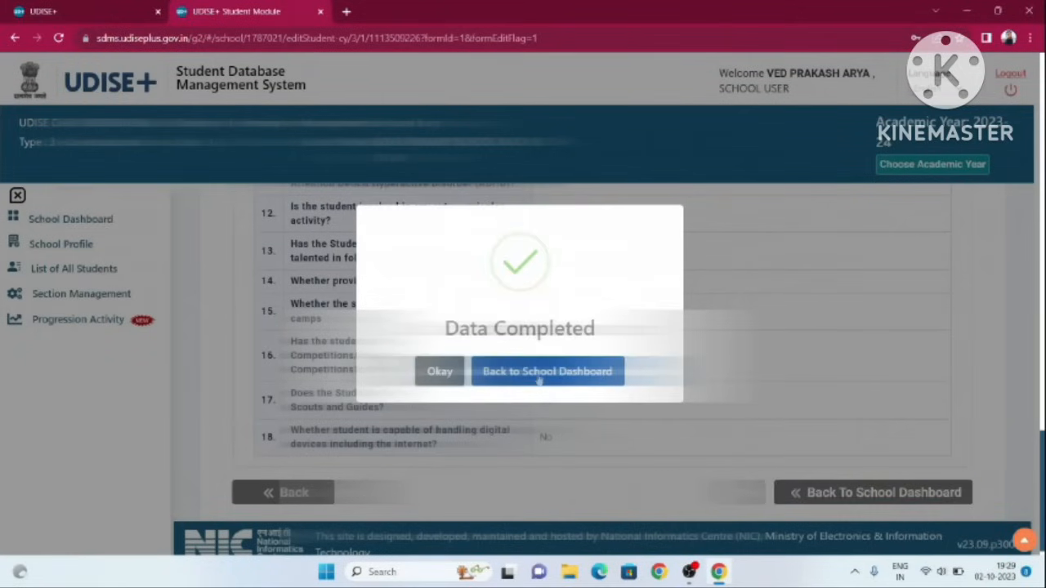
click(539, 374)
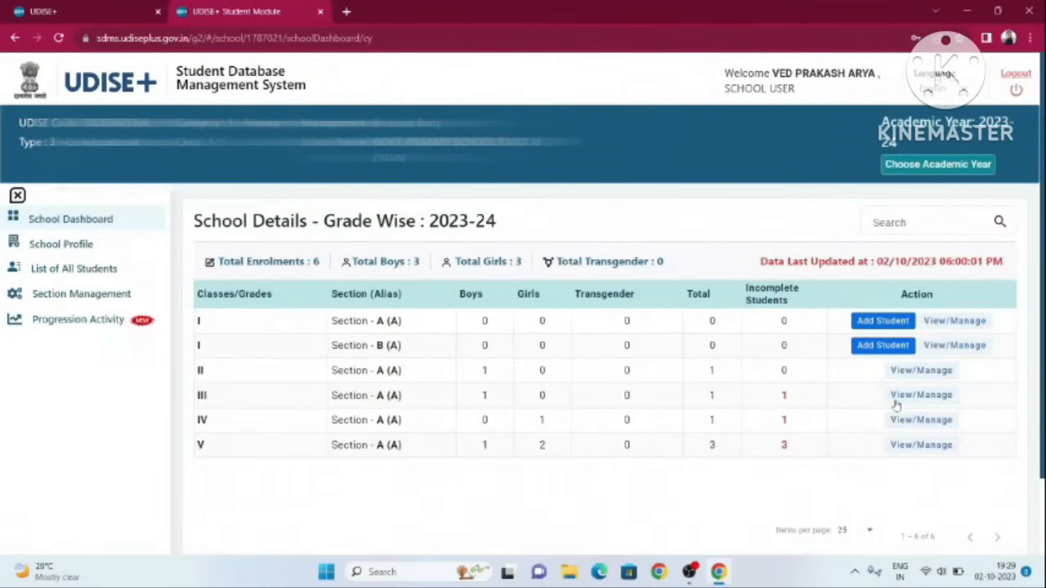
Open the Class III enrolment details and switch the student list to Class IV, Section A
click(921, 395)
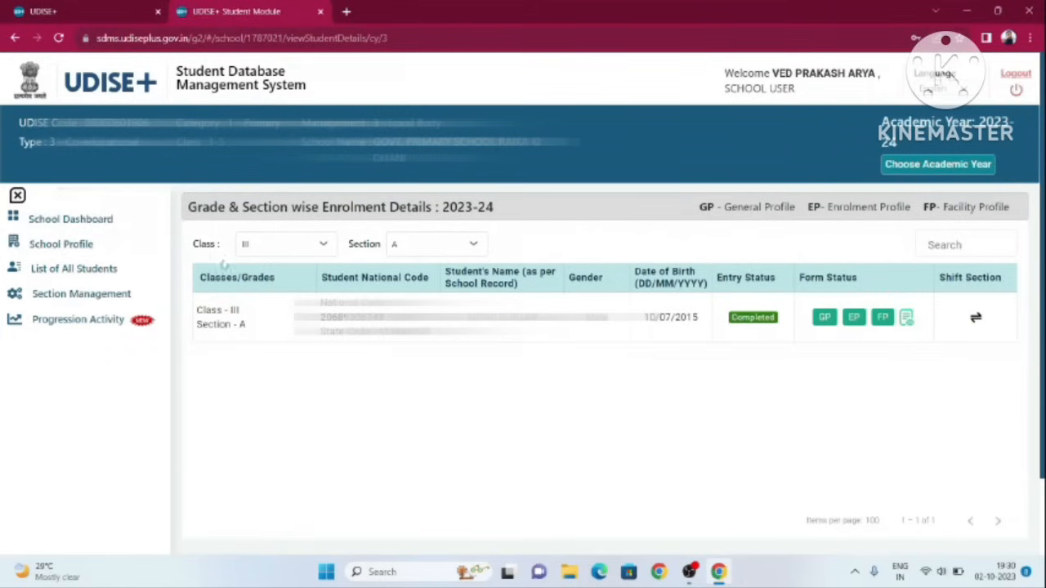
click(300, 244)
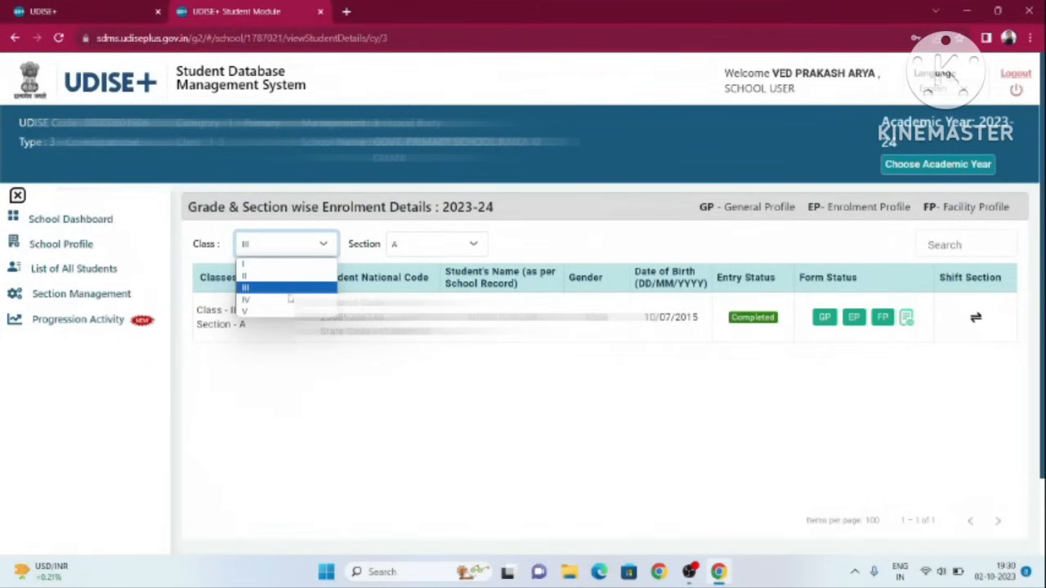
click(290, 299)
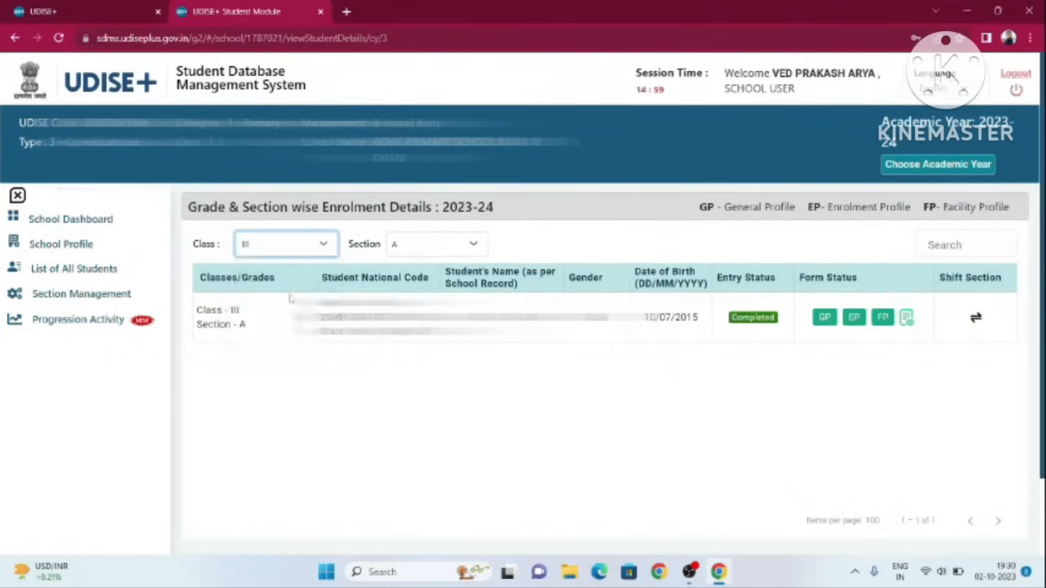
click(442, 245)
click(442, 279)
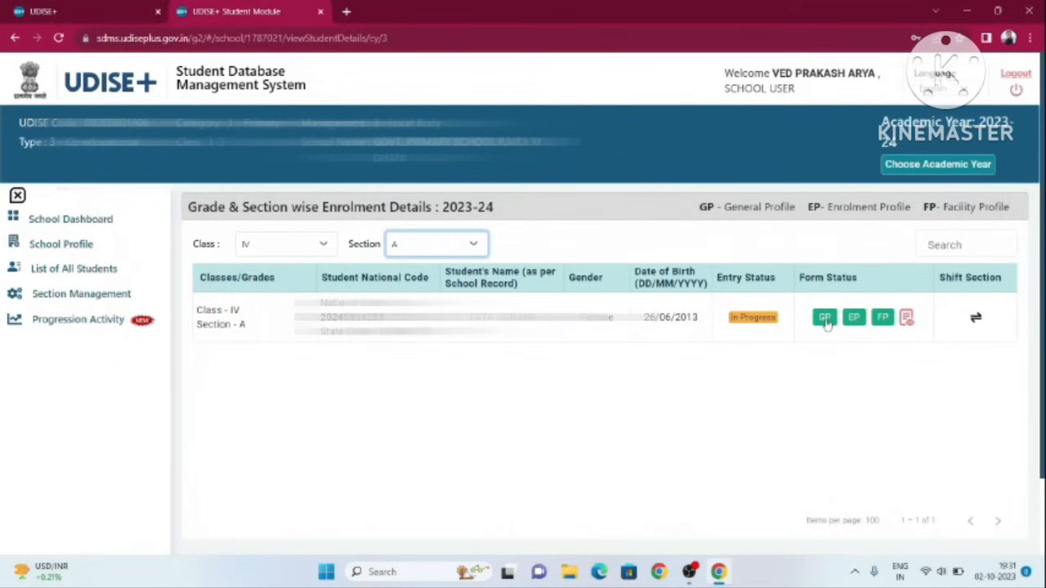
Open the Class IV student's General Profile and proceed through the enrolment and facility forms to the profile preview
click(826, 319)
scroll(689, 395, down, 10)
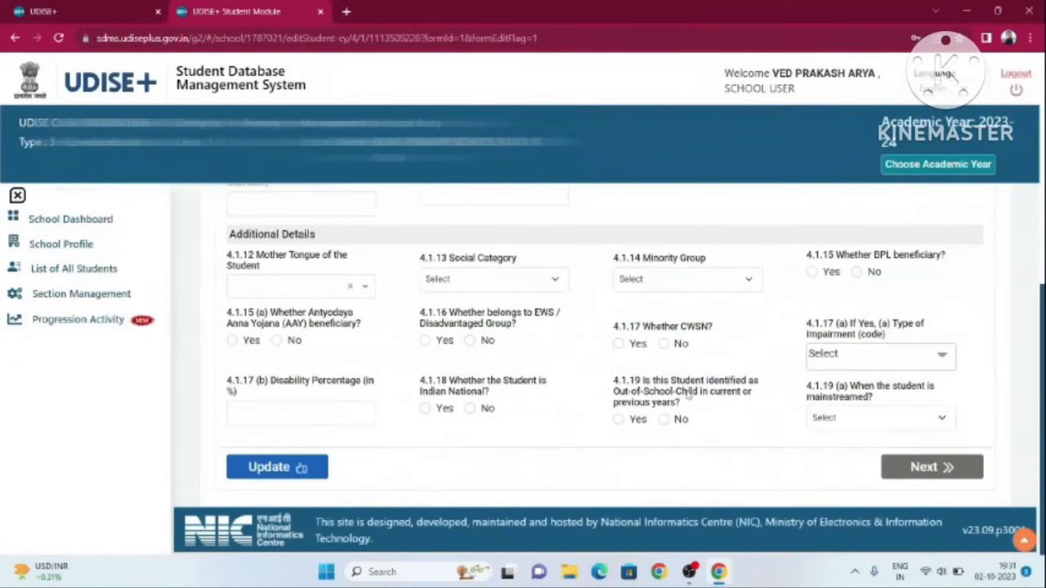
click(917, 476)
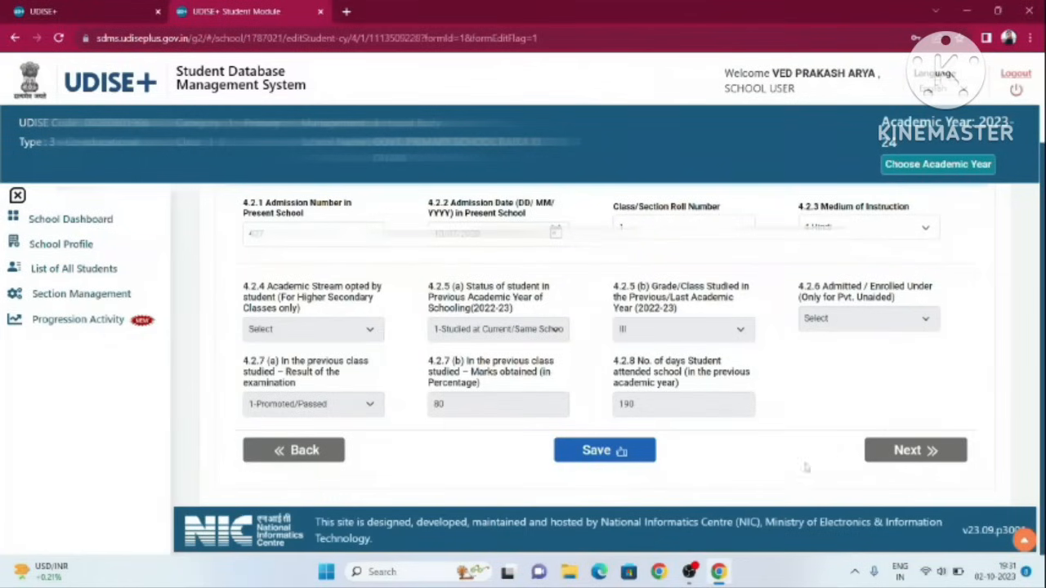
click(905, 452)
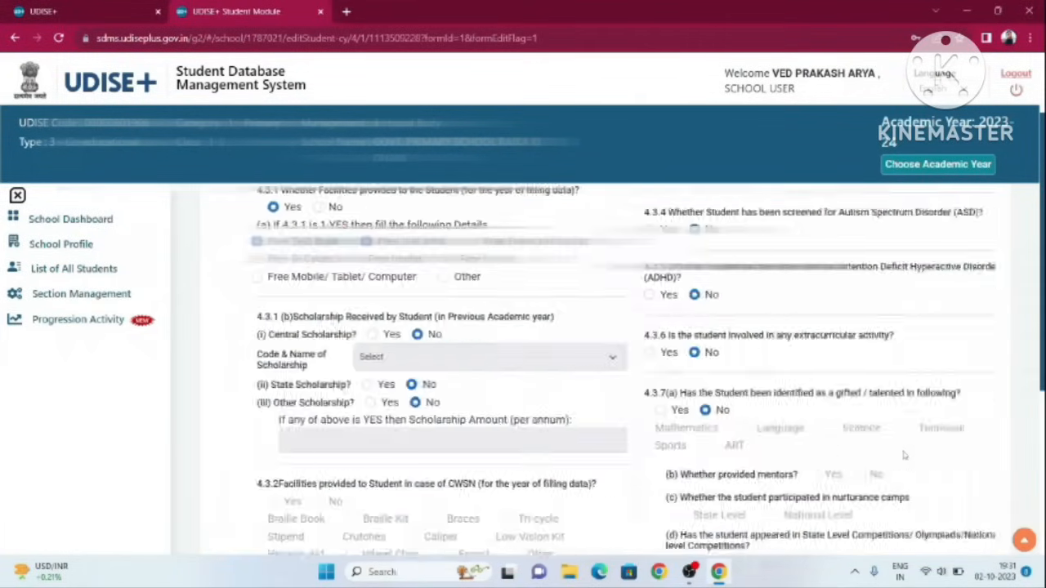
scroll(662, 461, down, 20)
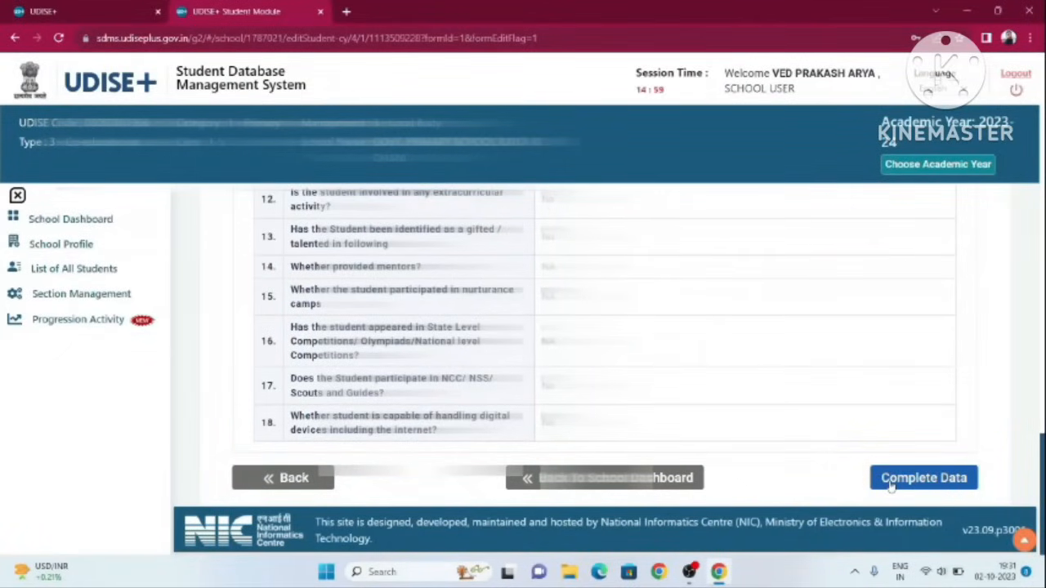
Mark the Class IV student's data as complete and return to the school dashboard
click(891, 486)
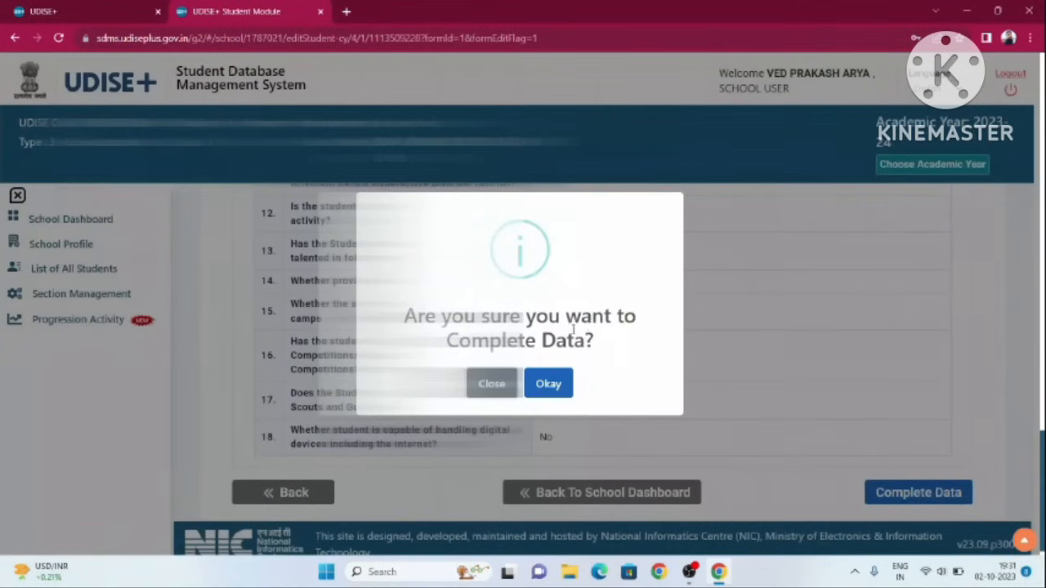
click(548, 384)
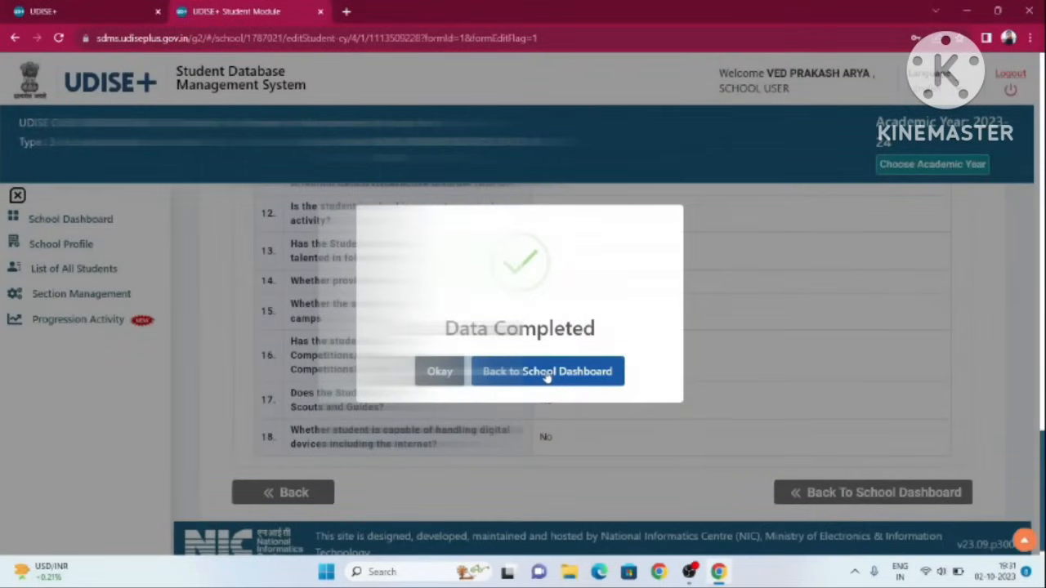
click(546, 374)
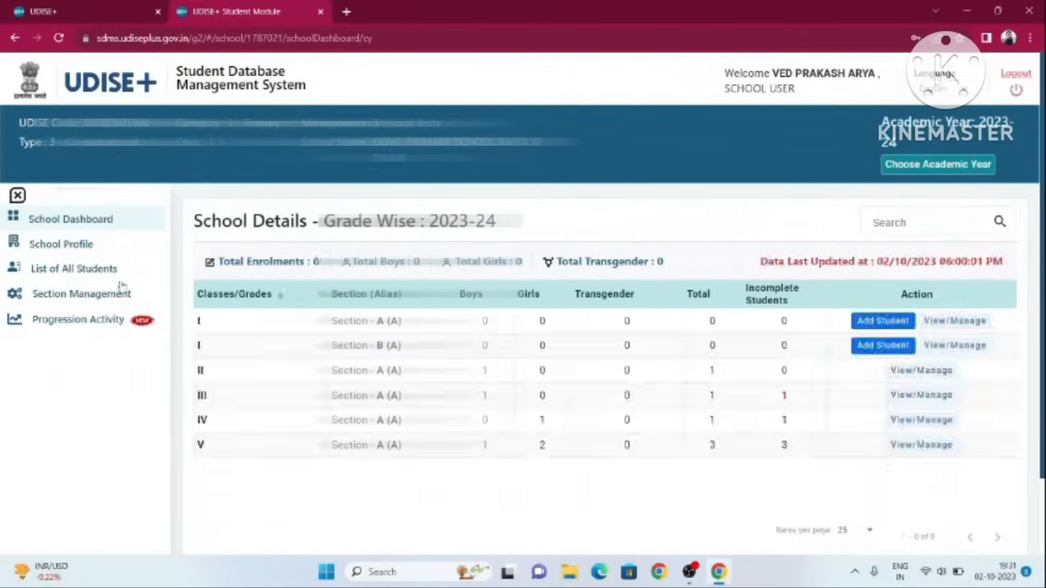
Check the entry status of every student in the 2023-24 list of all students
click(65, 274)
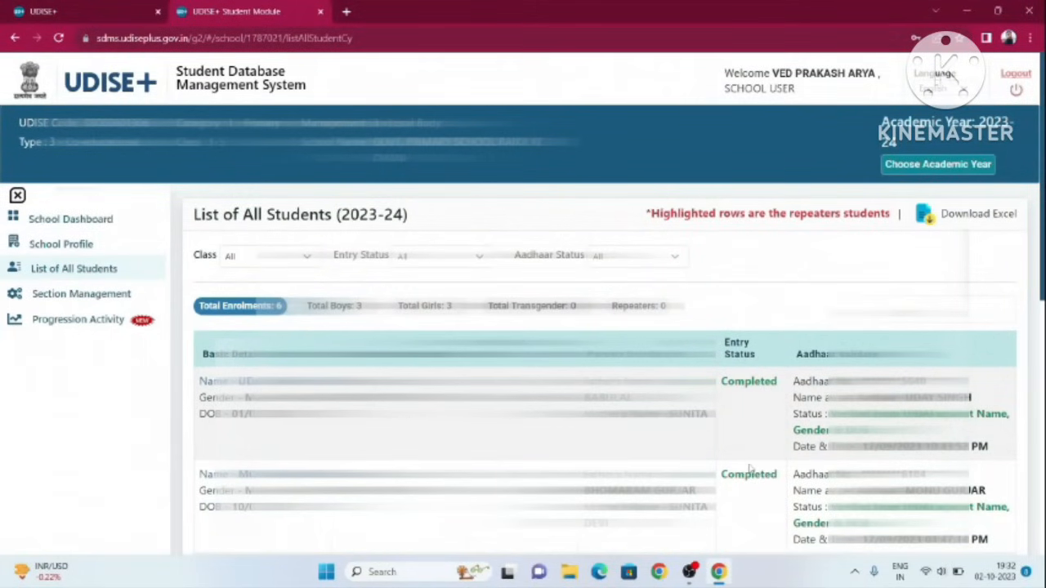
scroll(750, 468, down, 10)
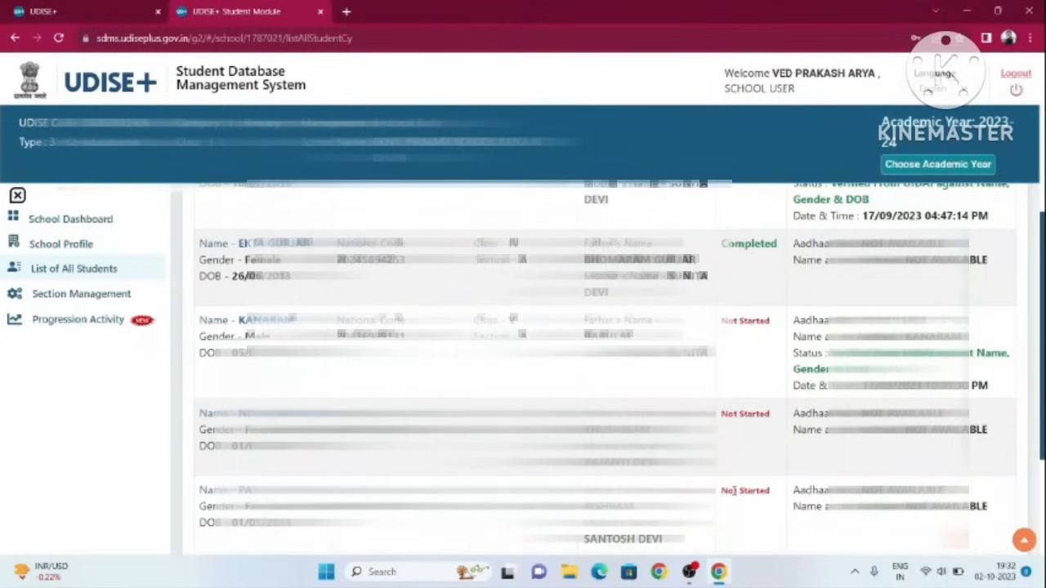
scroll(739, 512, down, 2)
click(74, 269)
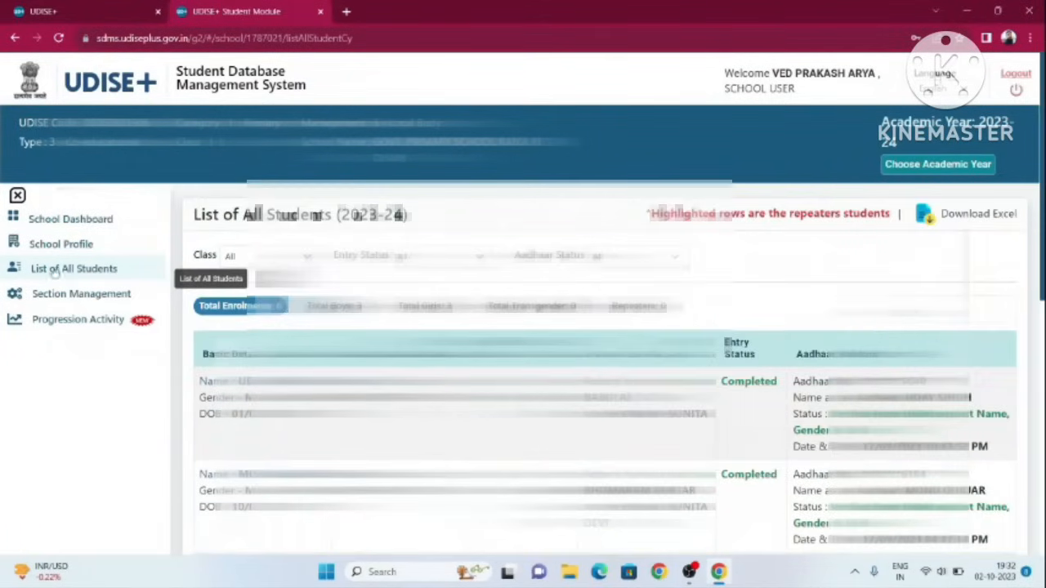
click(59, 220)
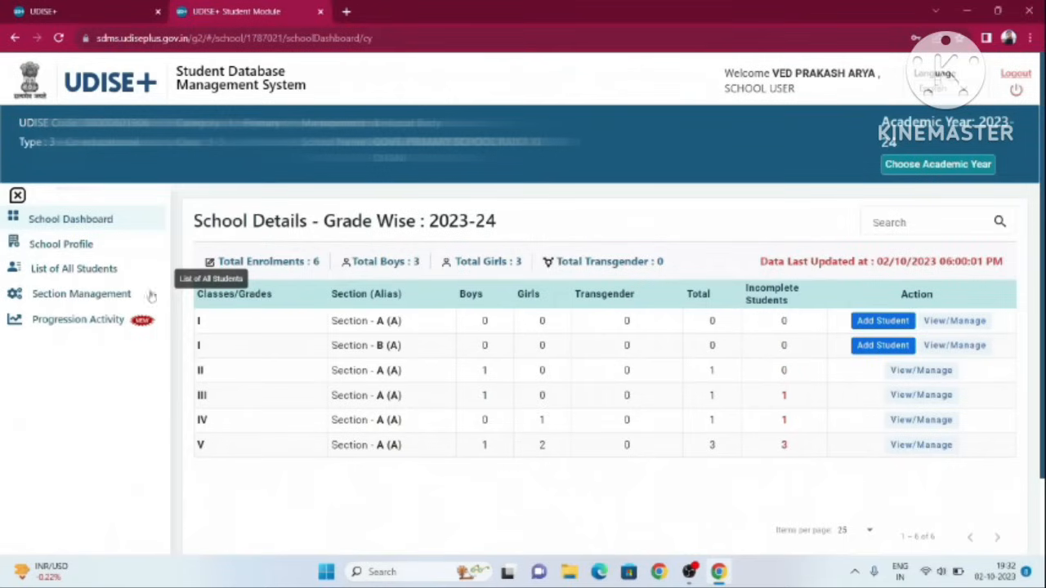
click(59, 276)
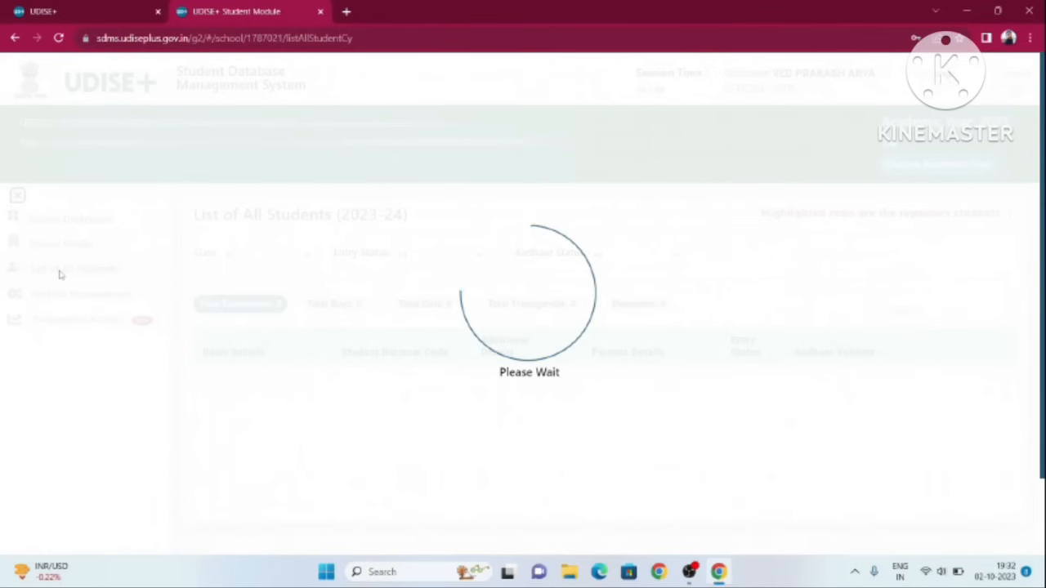
scroll(689, 299, down, 5)
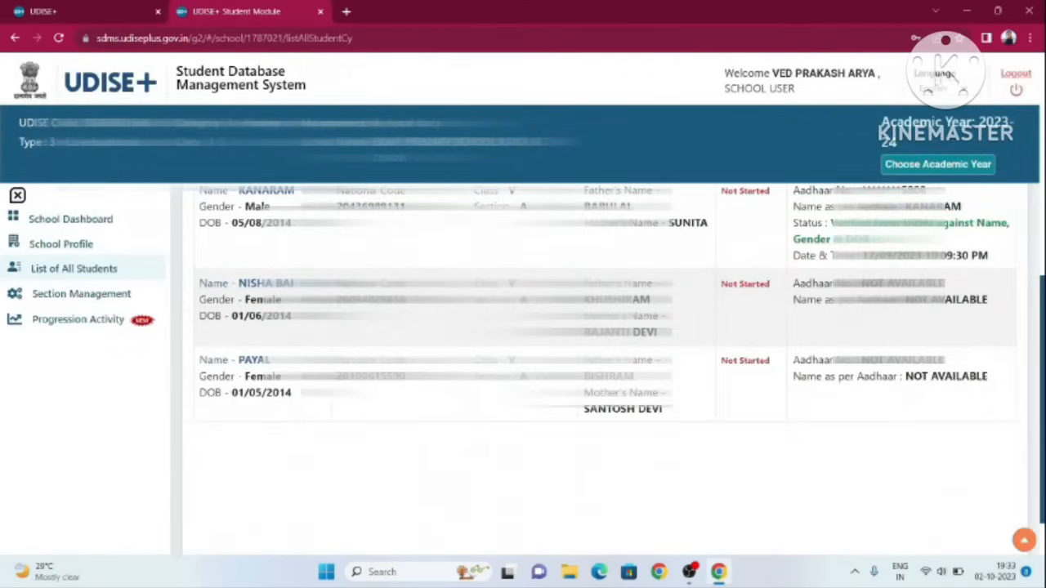
Return to the school dashboard and open the General Profile of the second student in Class V Section A
click(88, 221)
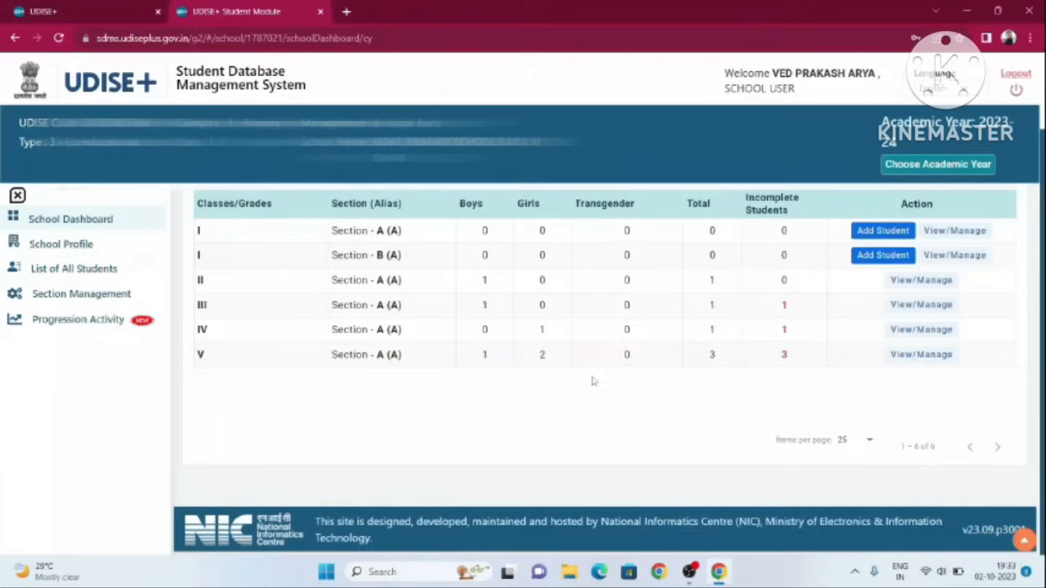
click(921, 356)
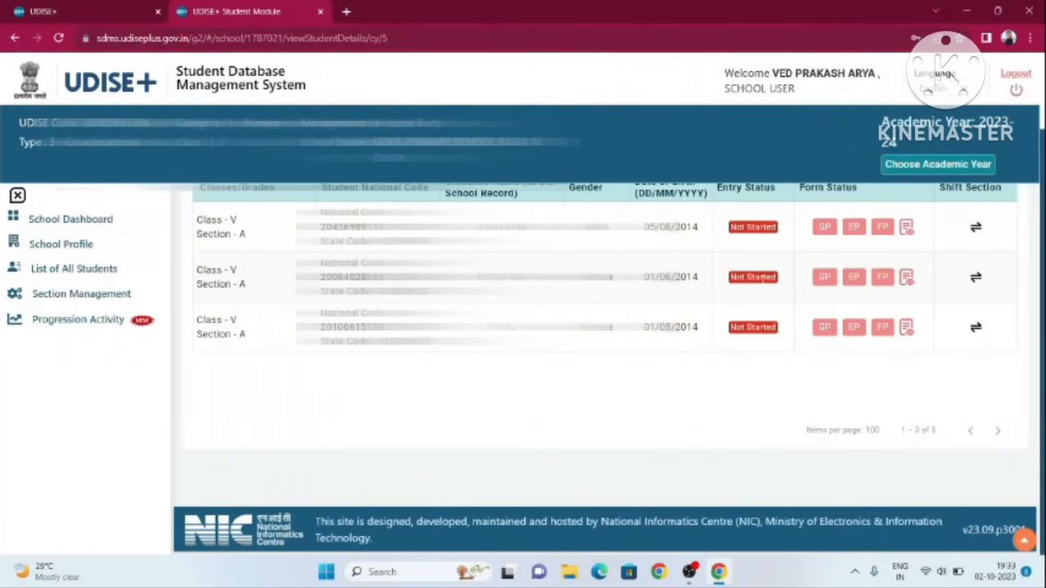
click(826, 278)
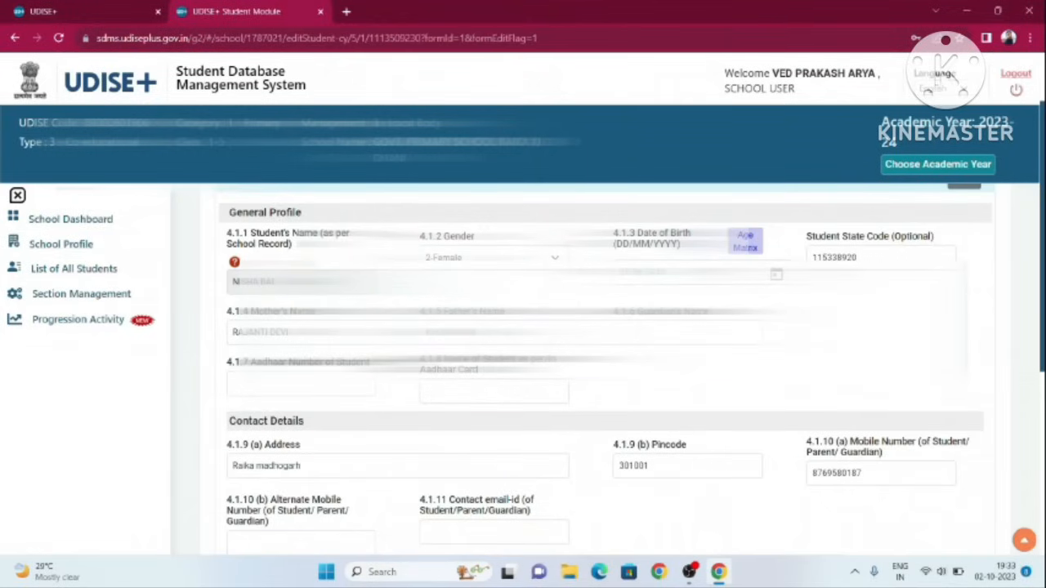
Fill in the Class V student's Aadhaar number and update the General Profile data
click(313, 384)
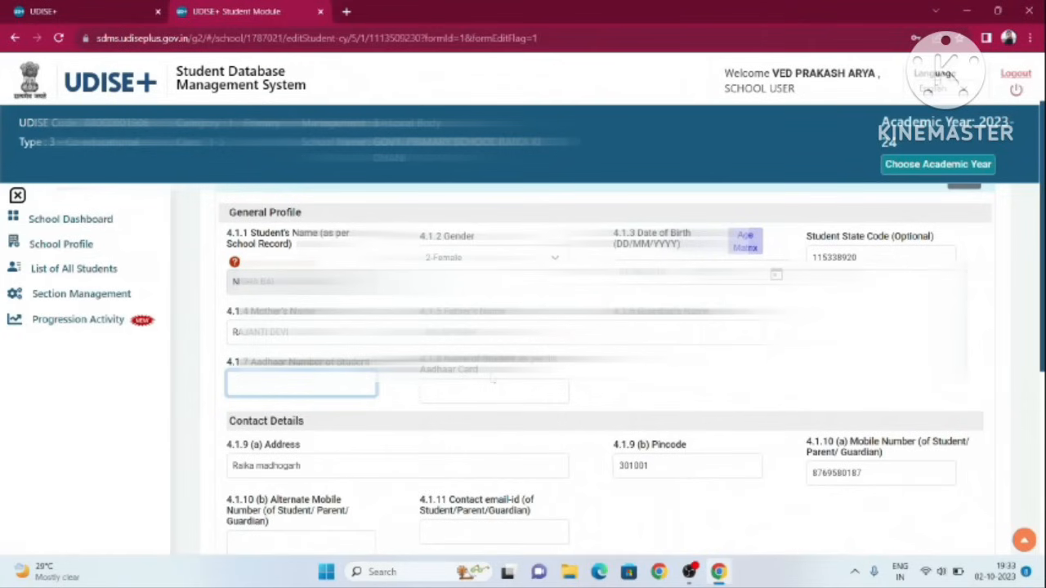
click(478, 389)
key(shift+Tab)
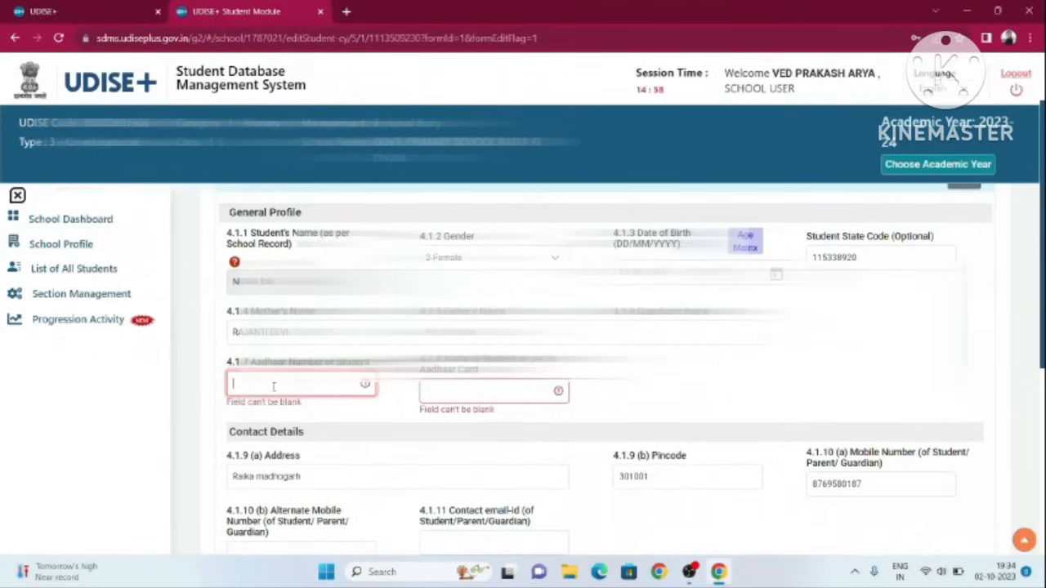
key(ctrl+v)
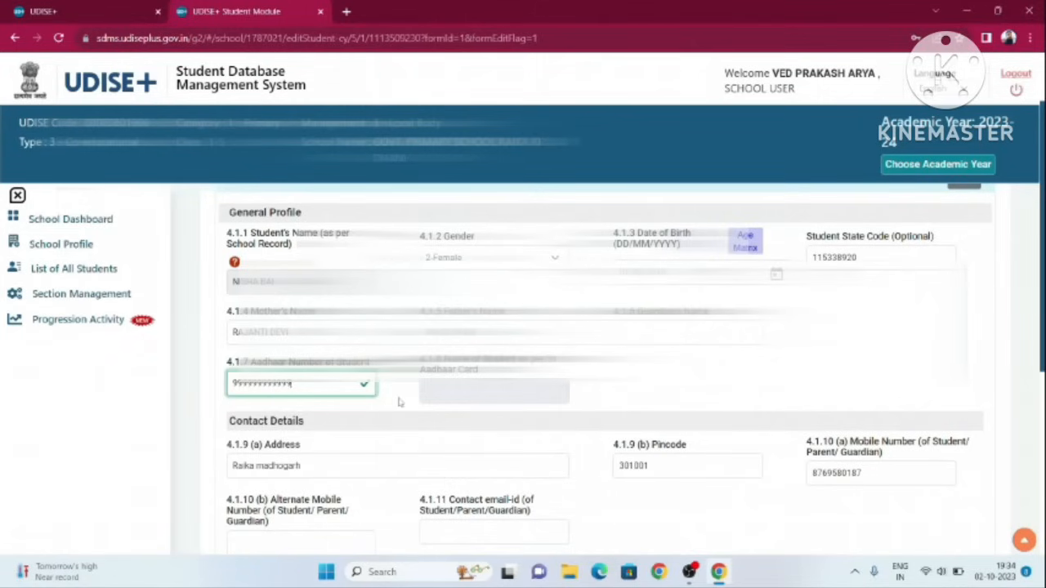
scroll(399, 415, down, 6)
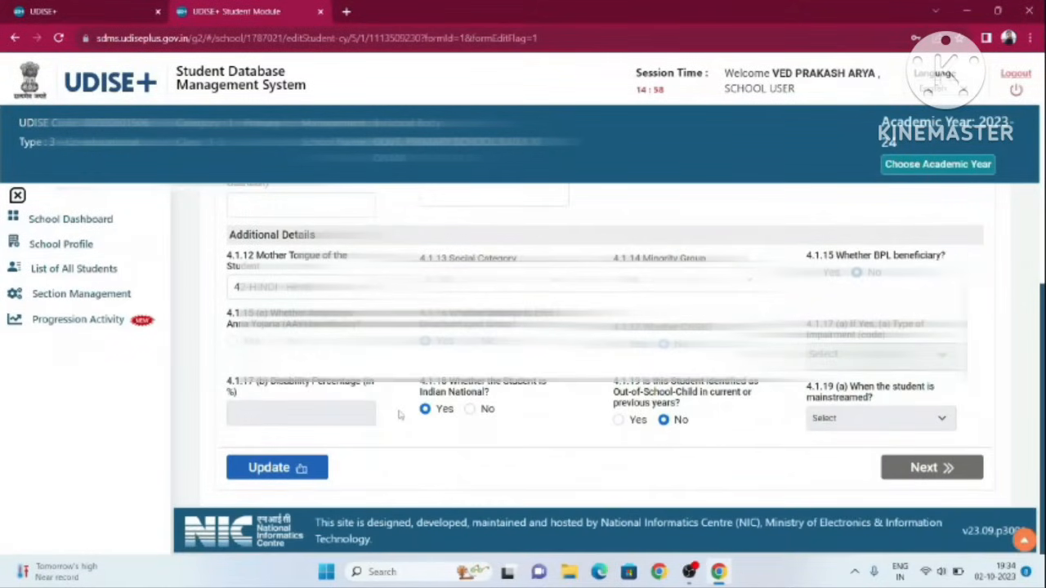
click(273, 468)
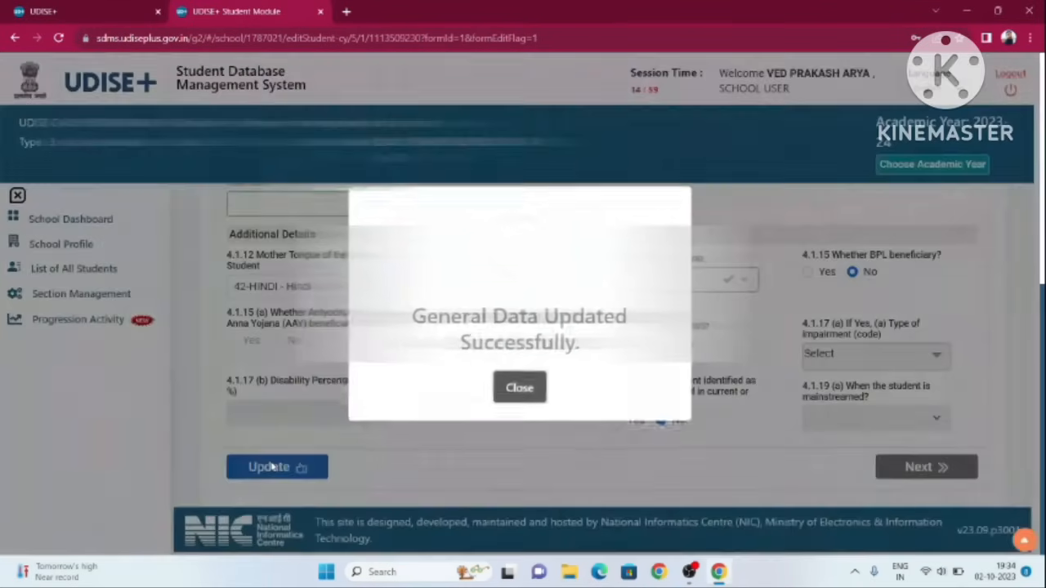
click(524, 389)
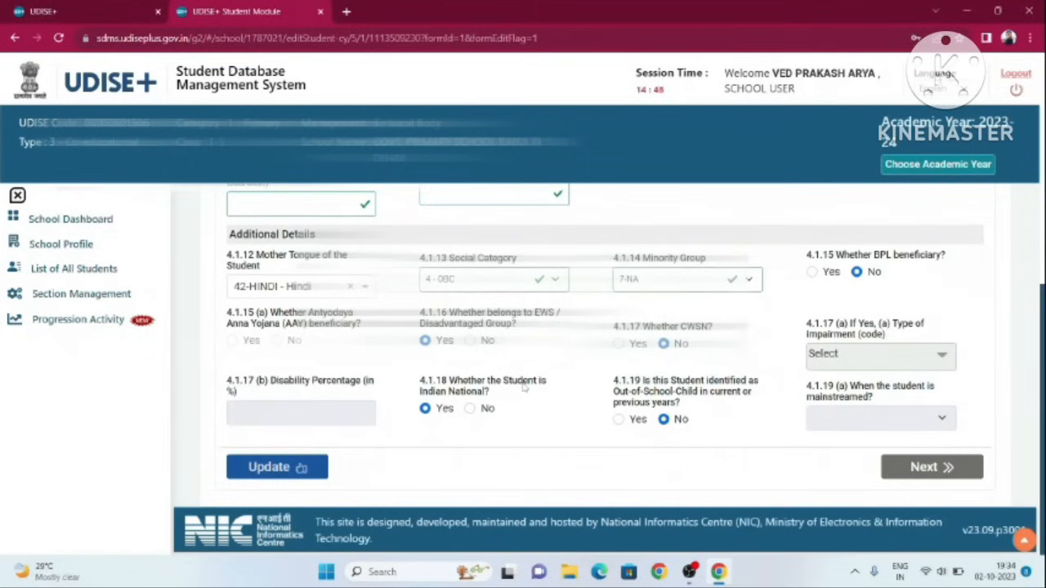
Review the Class V student's Enrolment Details form, then go back through the Class V student list to the school dashboard
click(896, 475)
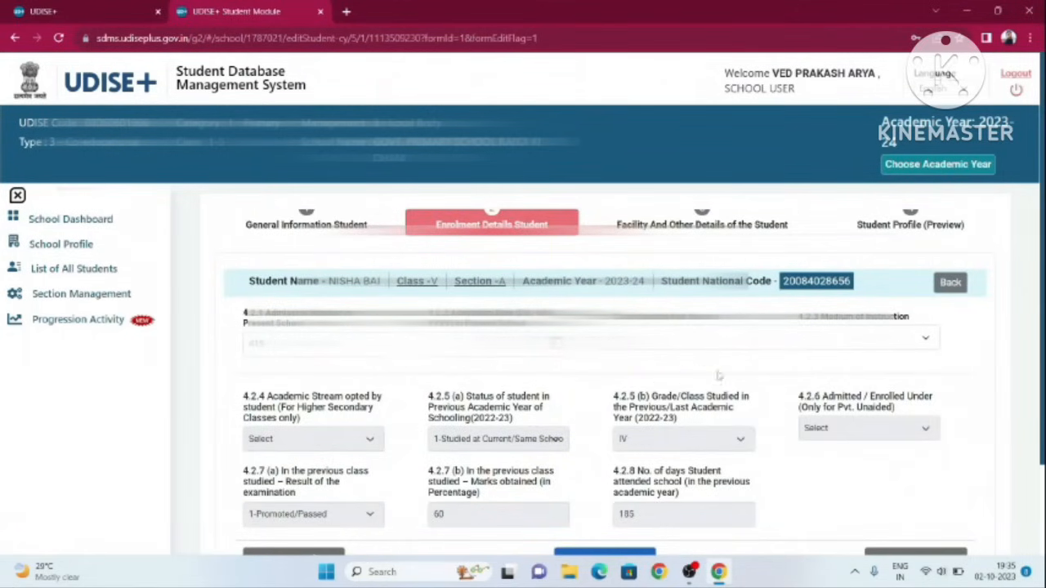
scroll(600, 409, down, 2)
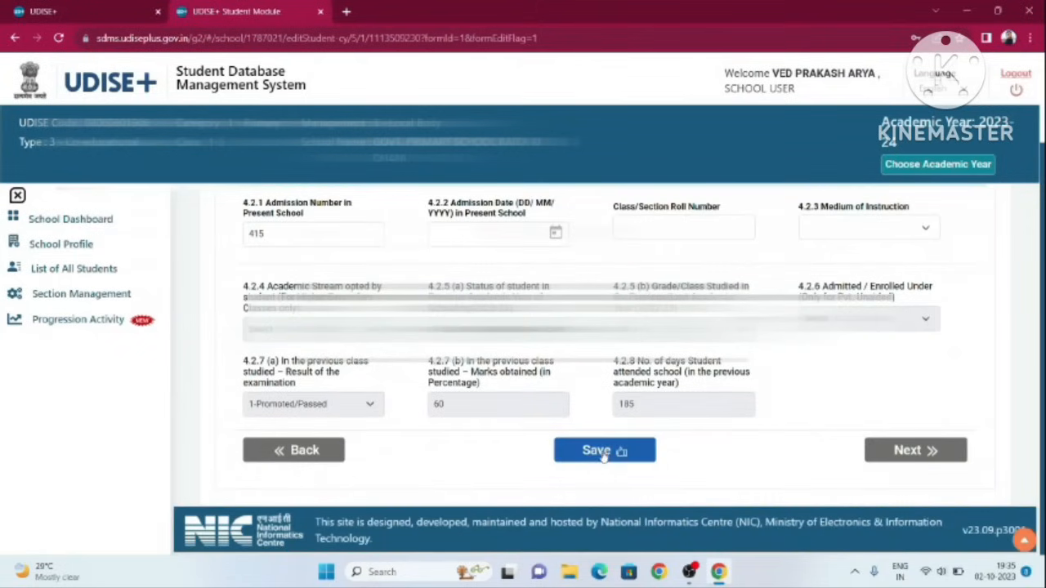
scroll(506, 247, up, 2)
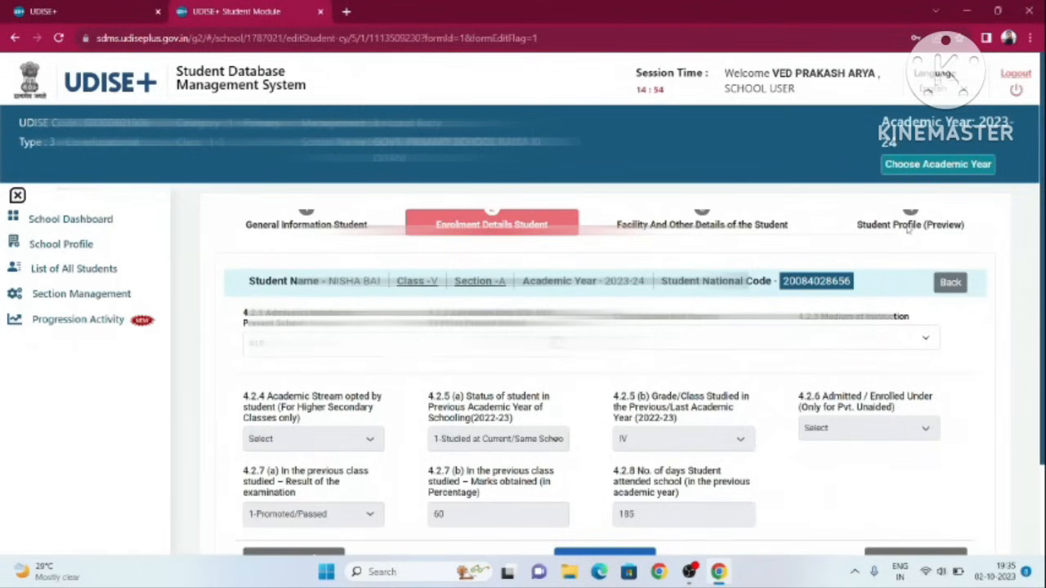
click(949, 284)
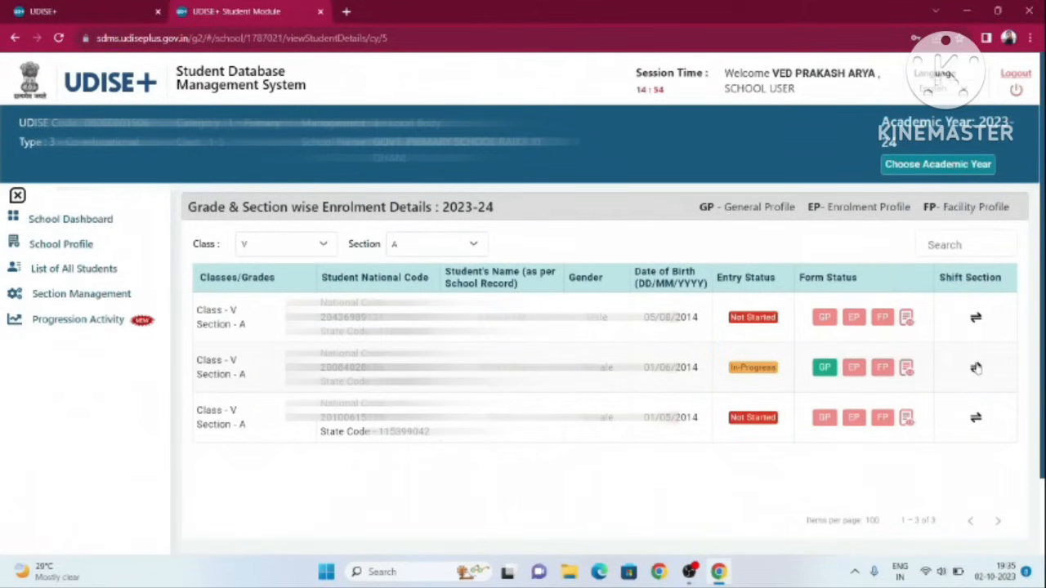
key(alt+Left)
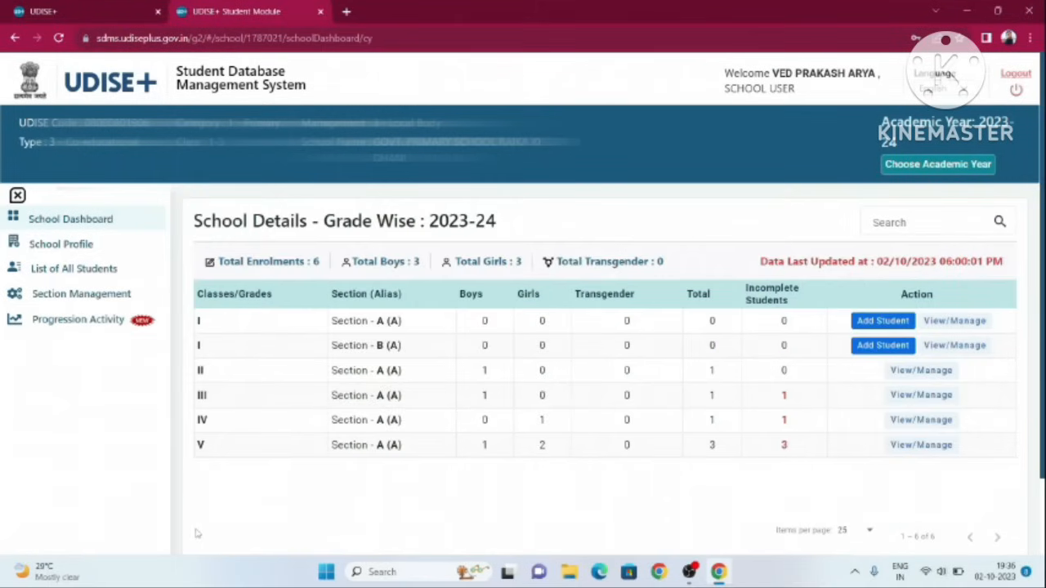